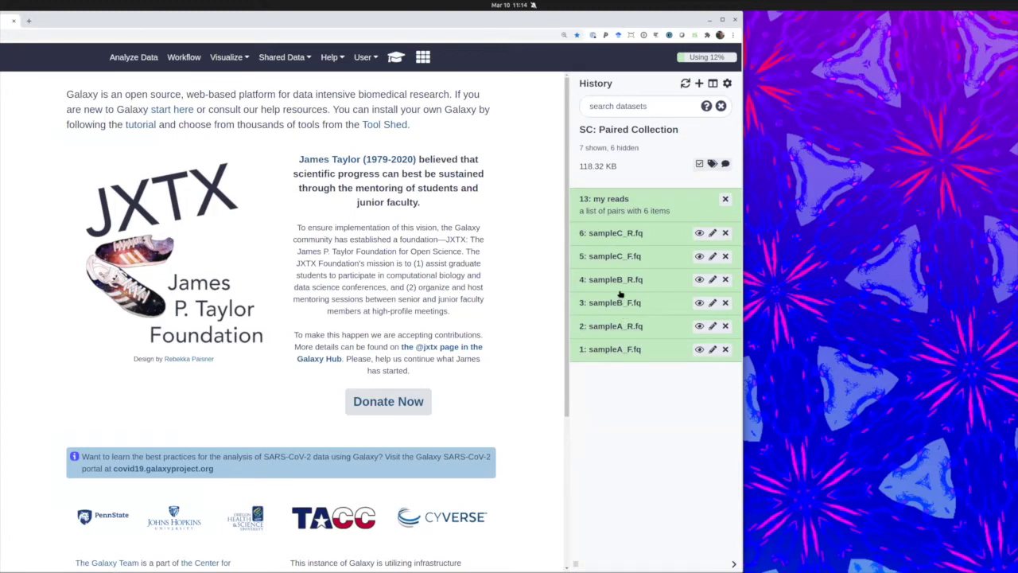
Step: Select the six forward and reverse fastq datasets of sampleA, sampleB and sampleC and start building a list of dataset pairs from them
left_click(699, 164)
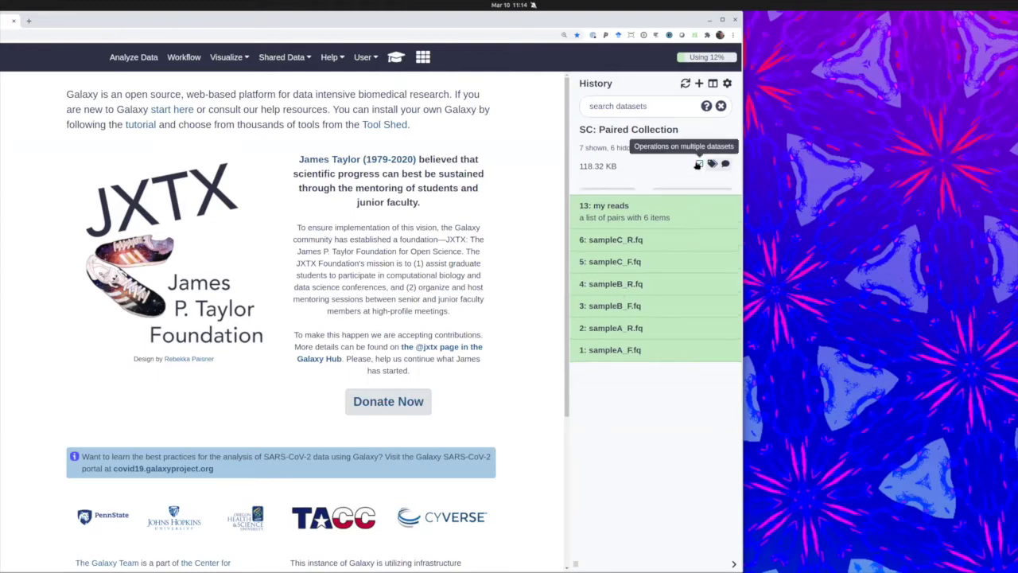
left_click(585, 252)
left_click(584, 275)
left_click(584, 300)
left_click(585, 323)
left_click(584, 347)
left_click(584, 370)
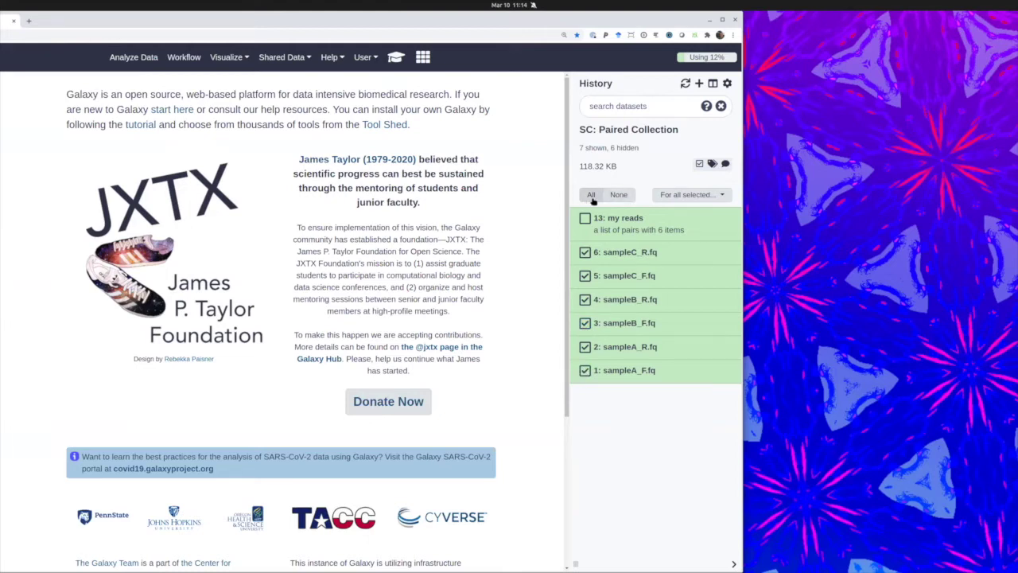
left_click(670, 196)
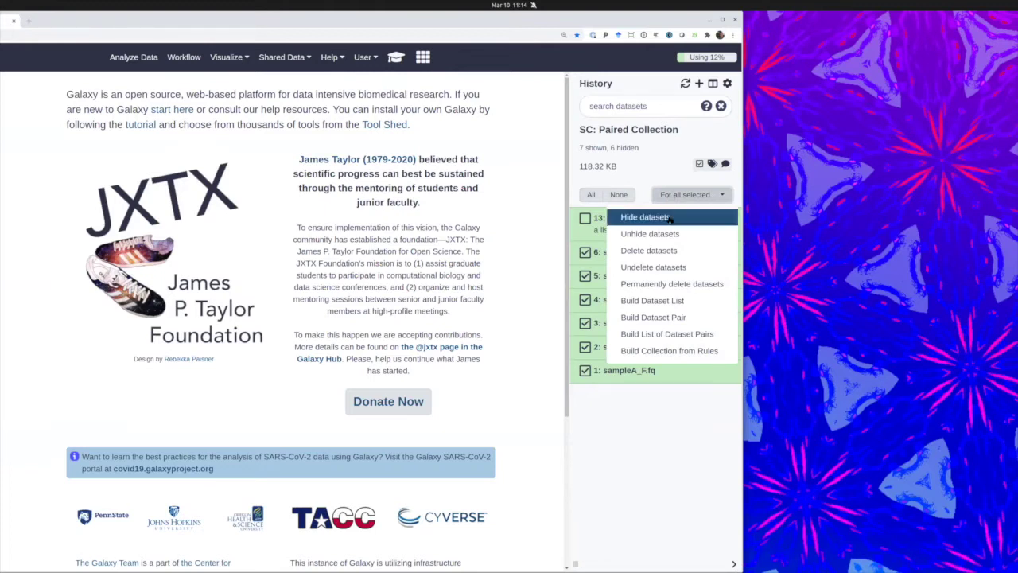
left_click(645, 335)
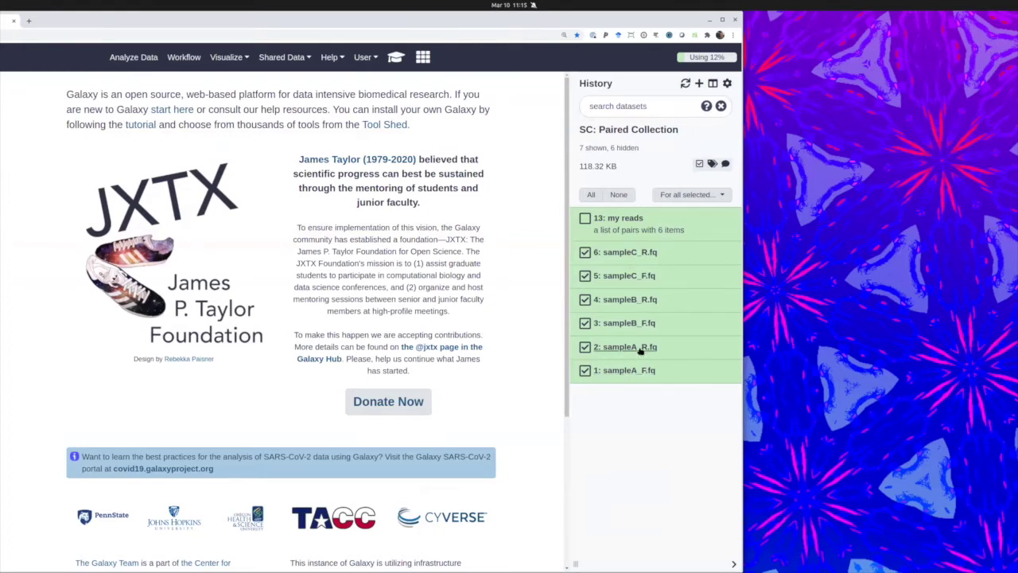
left_click(685, 197)
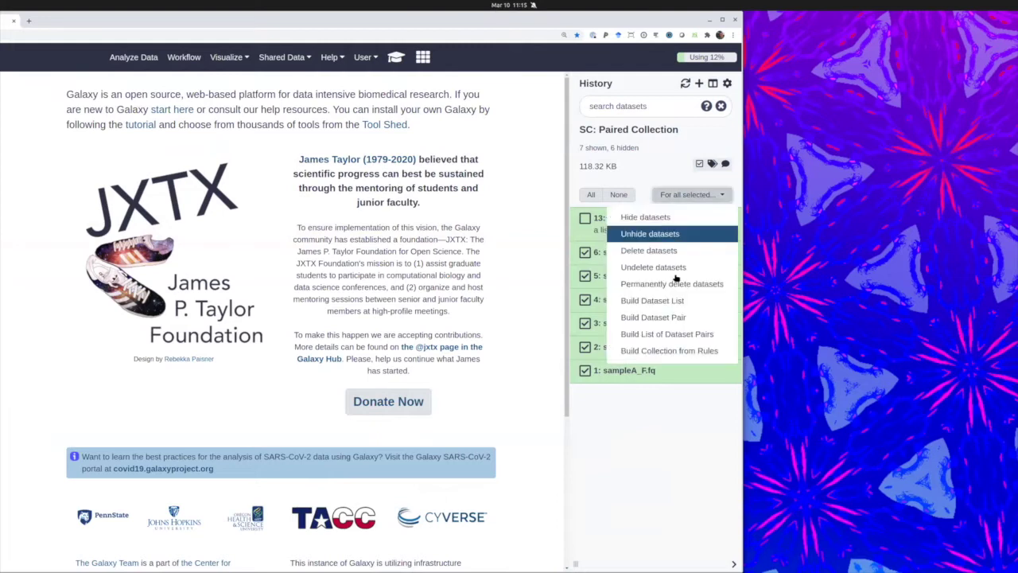
left_click(671, 334)
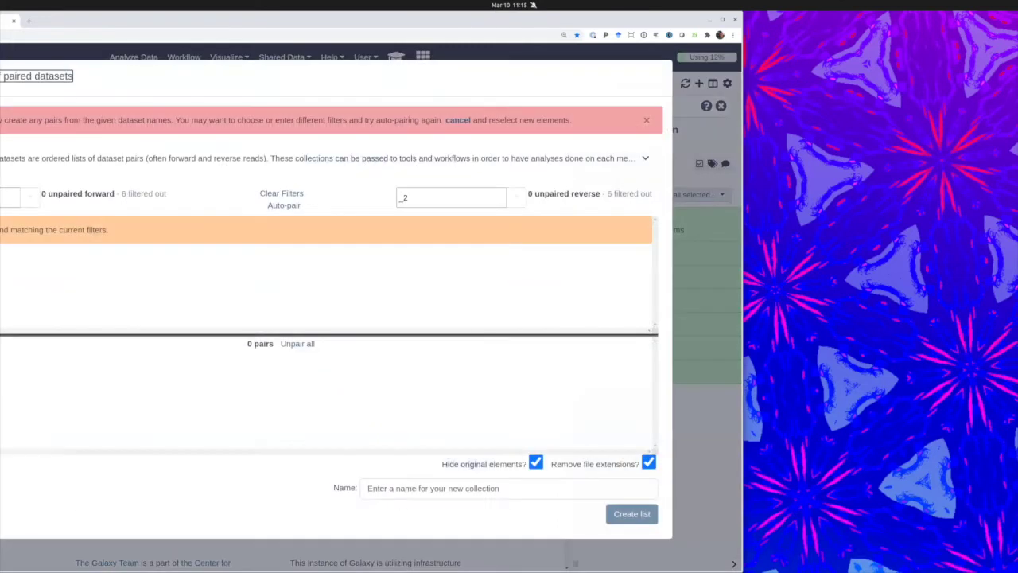
Step: Filter the unpaired forward datasets to the F reads and the unpaired reverse datasets by _R
key("BackSpace")
key("BackSpace")
type("1")
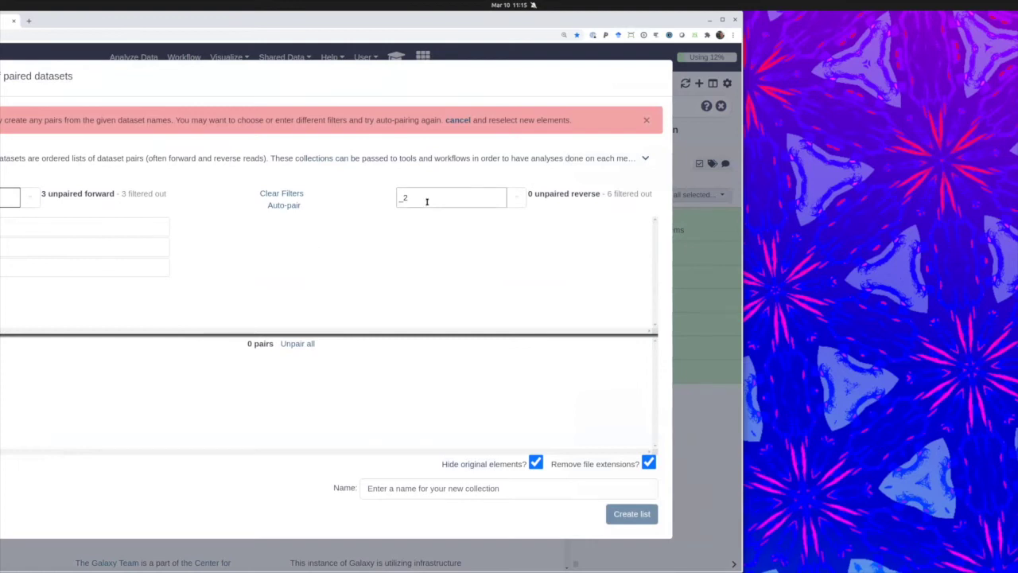
left_click(427, 198)
key("BackSpace")
type("R")
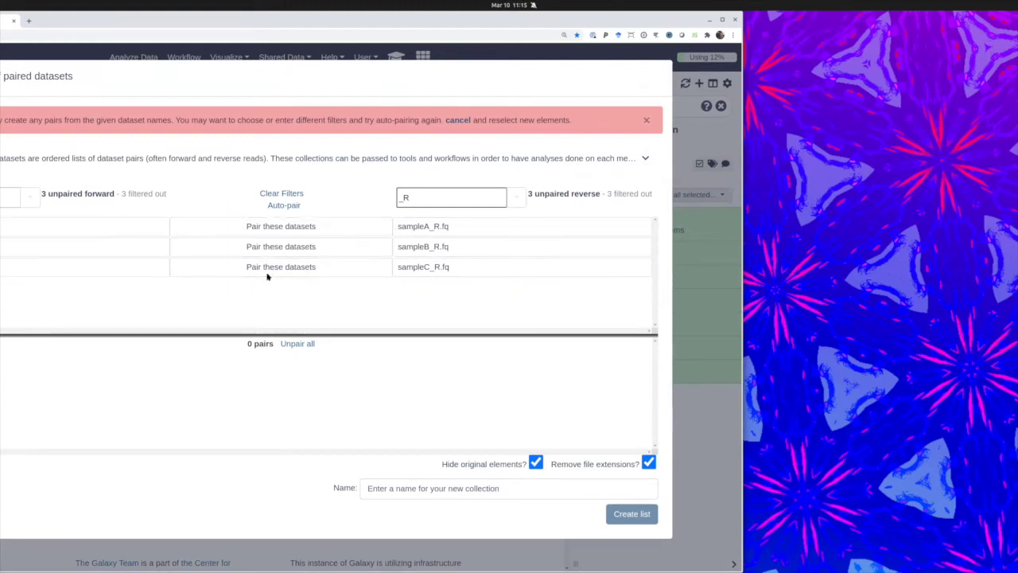
Step: Pair the forward and reverse datasets of sampleA, sampleB and sampleC with each other
left_click(276, 228)
left_click(276, 227)
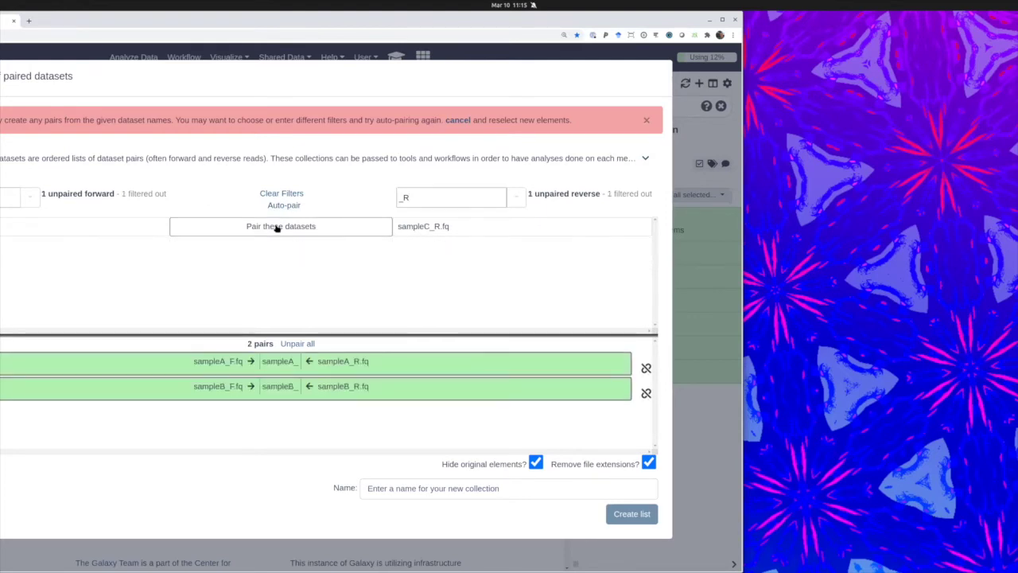
left_click(276, 228)
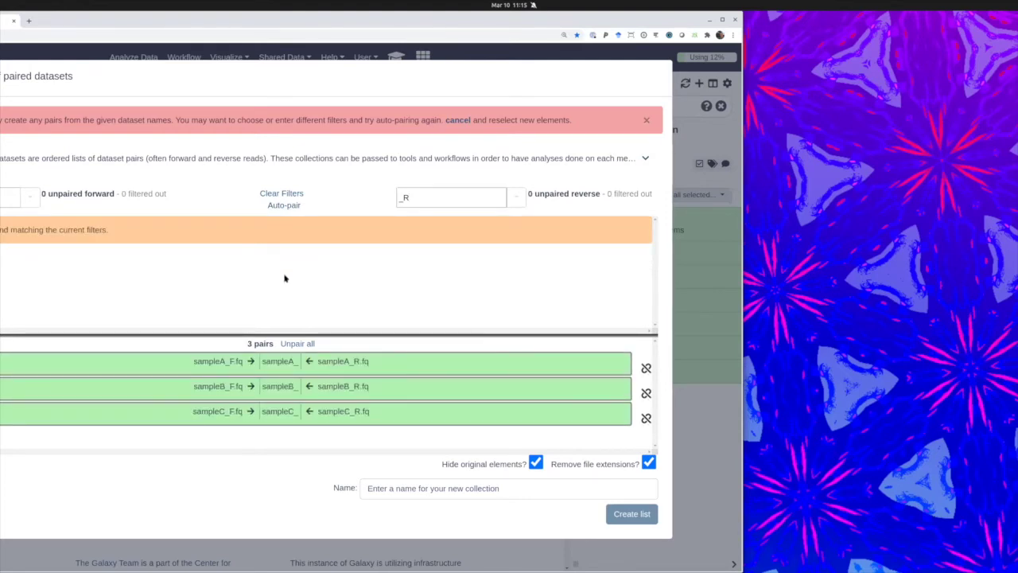
Step: Name the new paired collection "my pairs" and create the list
left_click(417, 489)
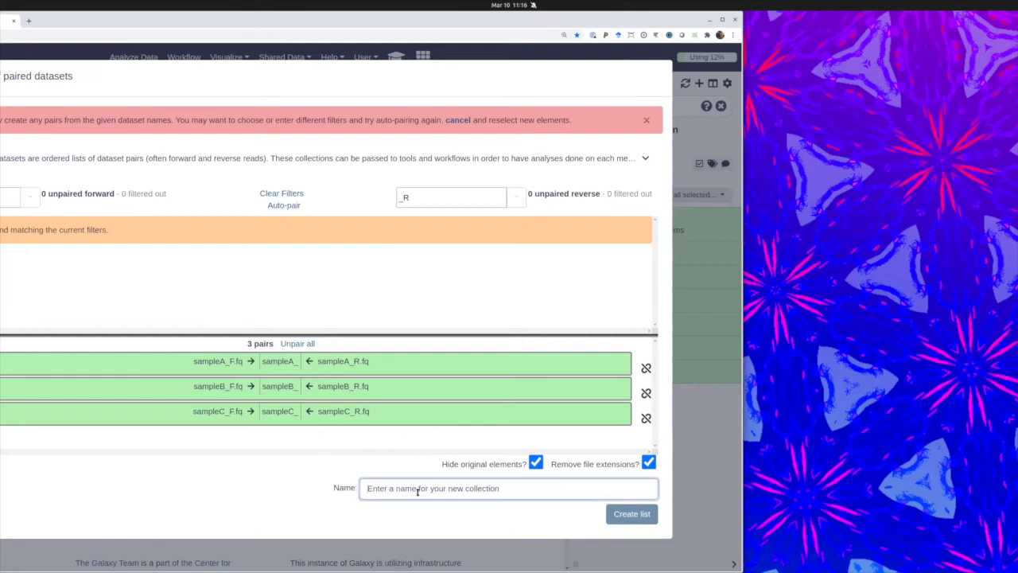
type("my pairs")
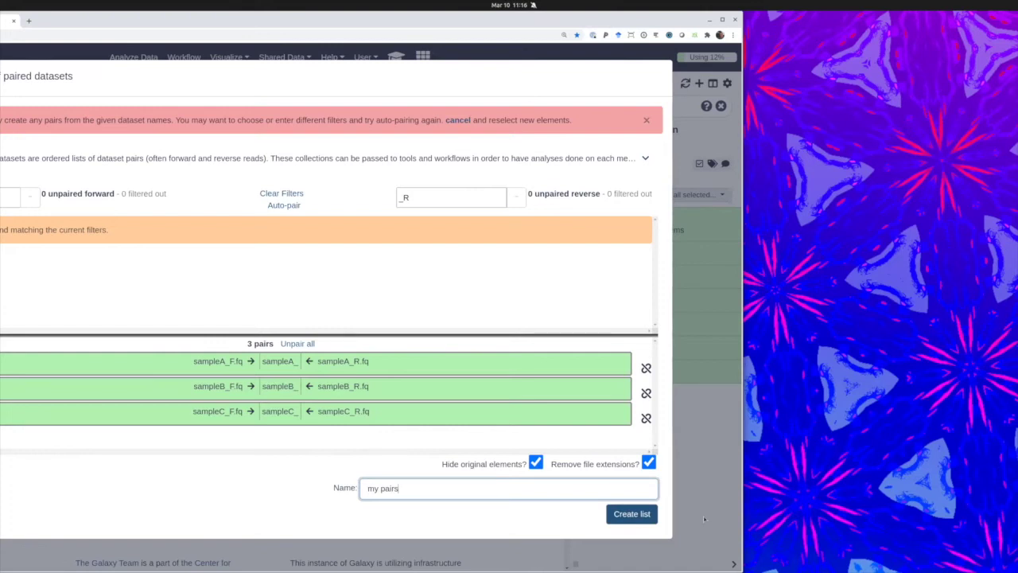
left_click(643, 516)
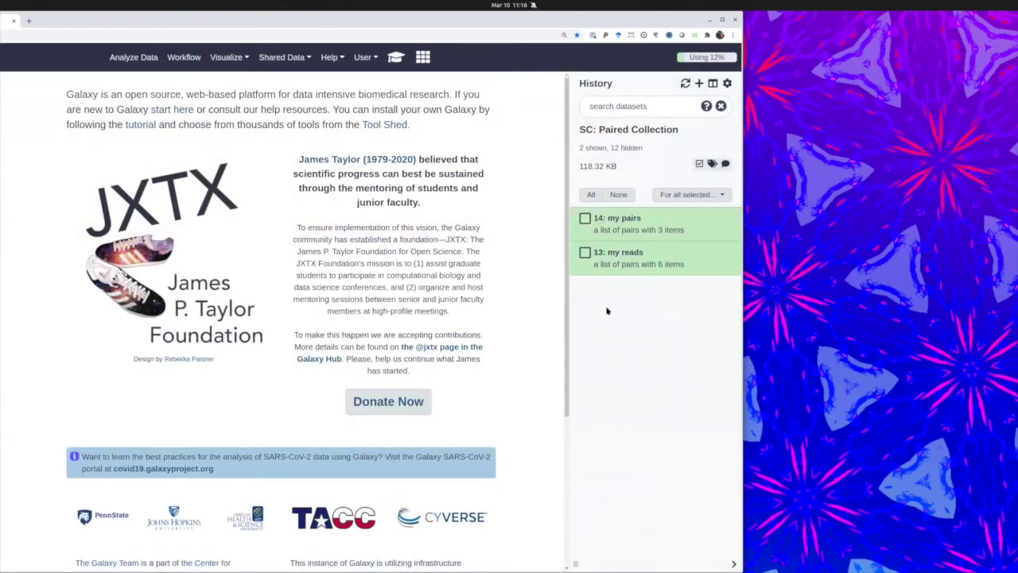
Step: Examine the my pairs collection and the forward and reverse datasets inside its sampleA_ pair
left_click(613, 218)
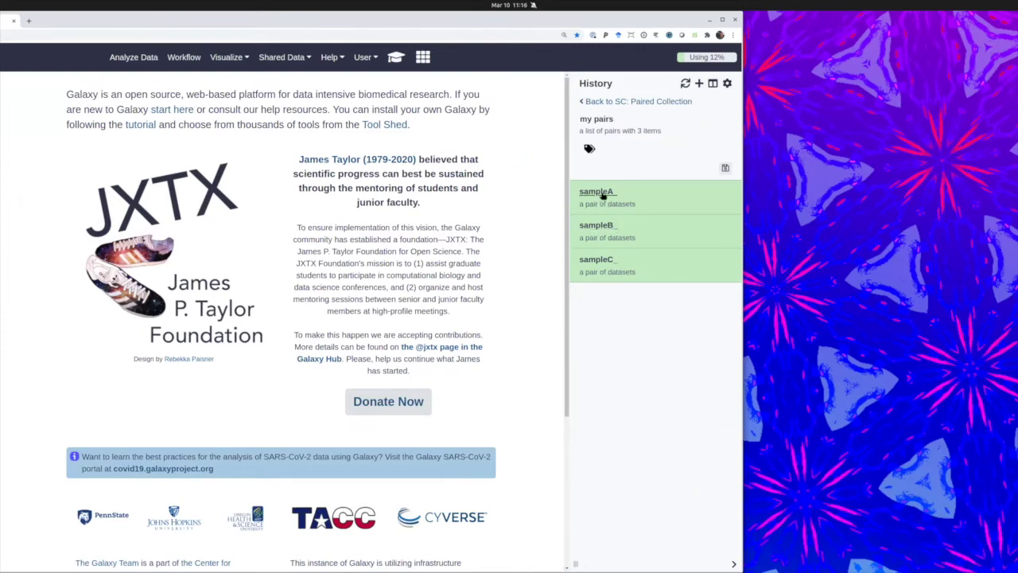
left_click(603, 194)
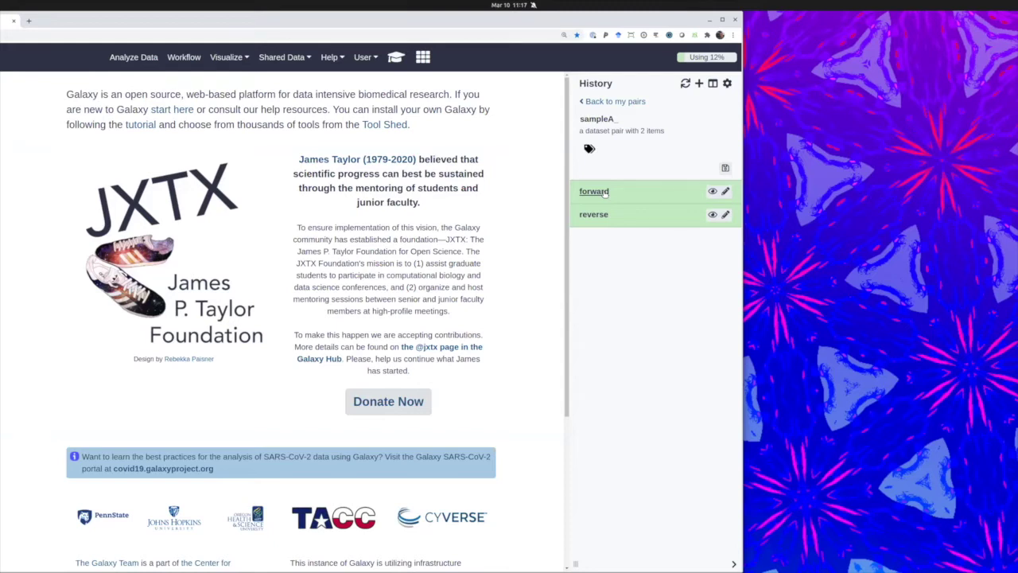
left_click(625, 102)
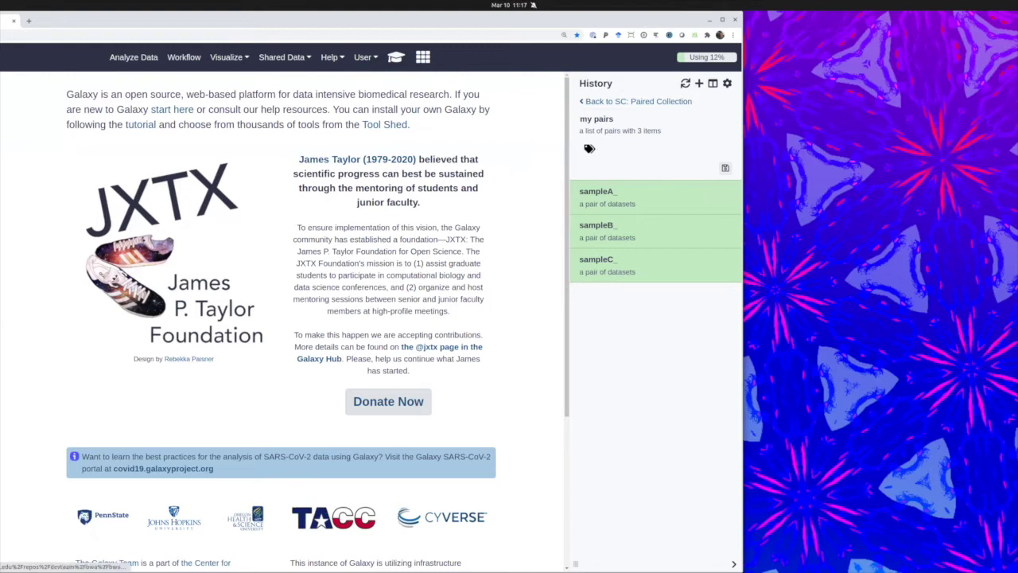
Step: Open Map with BWA-MEM, set the read type to Paired Collection and select the my pairs collection as its input
left_click(66, 265)
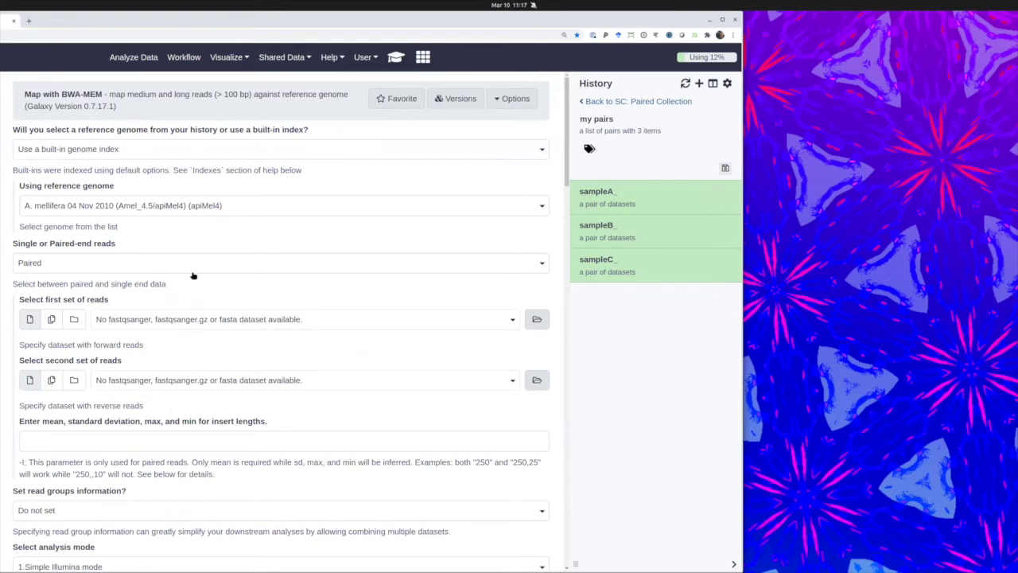
left_click(72, 265)
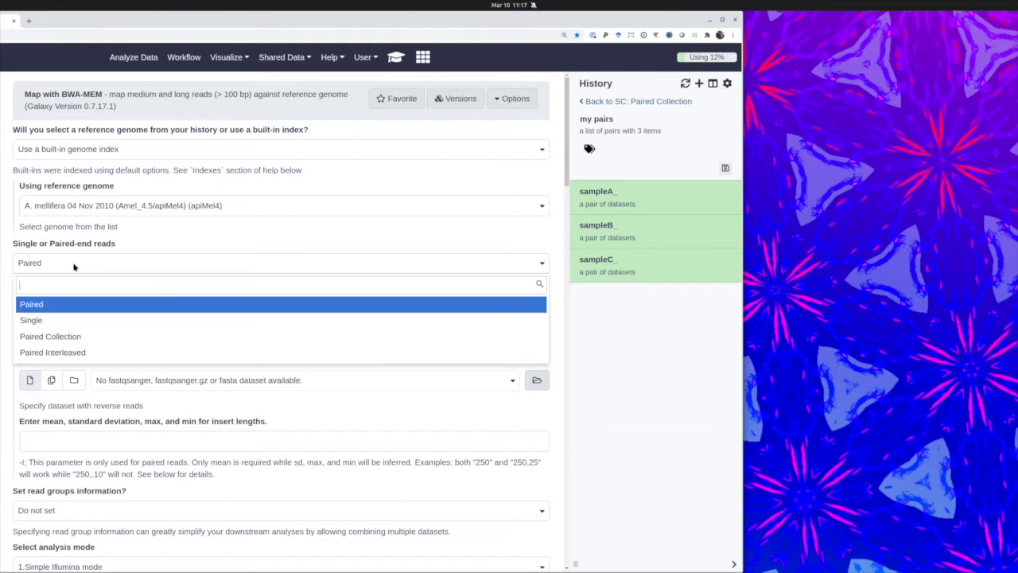
left_click(88, 337)
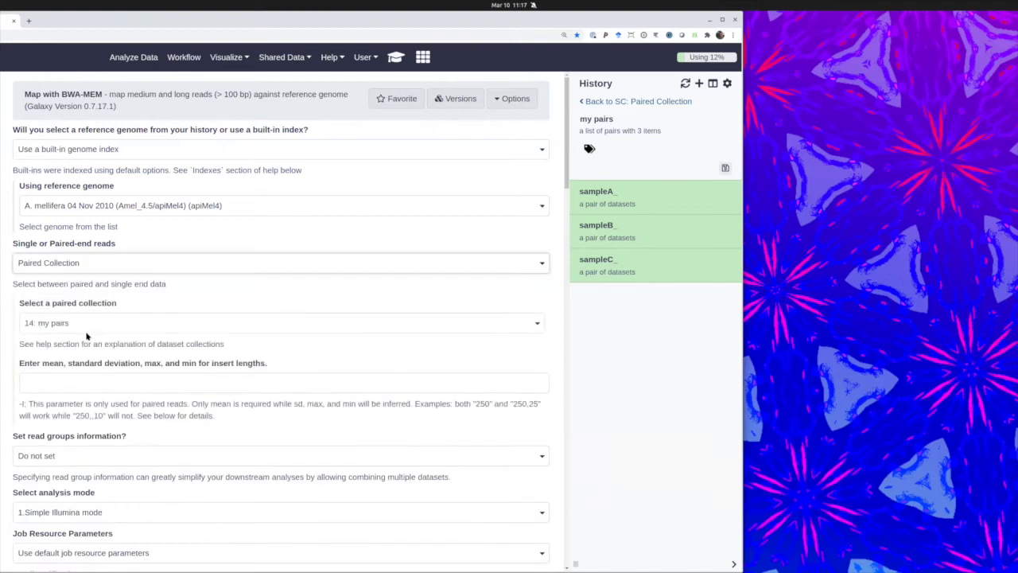
left_click(622, 101)
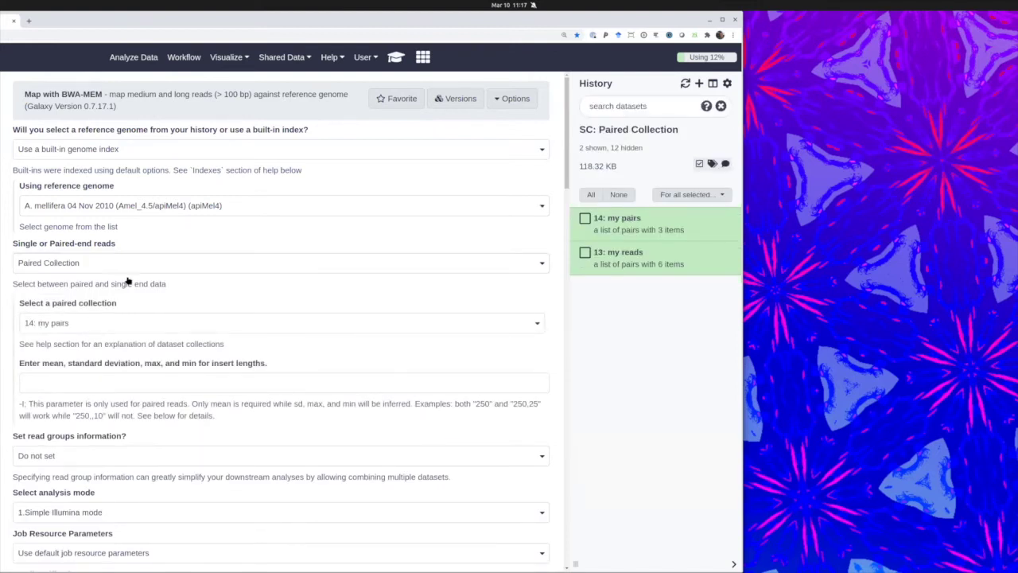
left_click(464, 324)
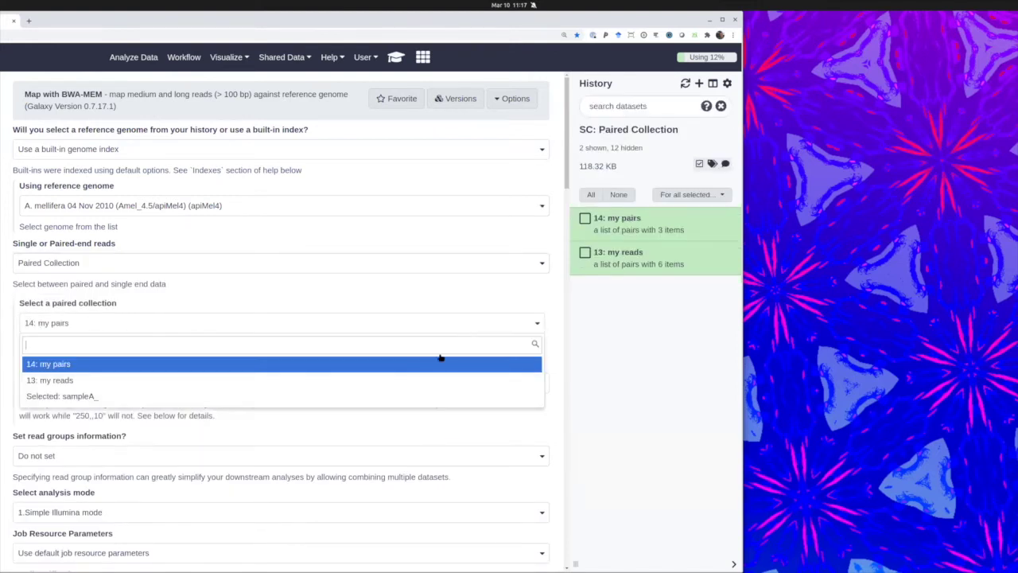
left_click(196, 363)
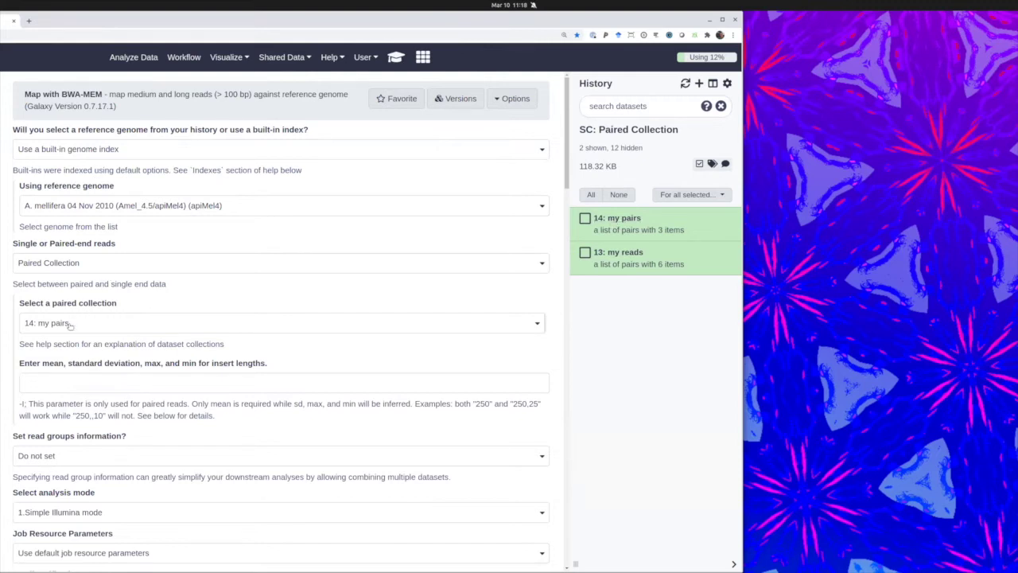
Step: Review the sample pairs inside my pairs, view the Flatten slide in Google Slides and return to Galaxy
left_click(609, 219)
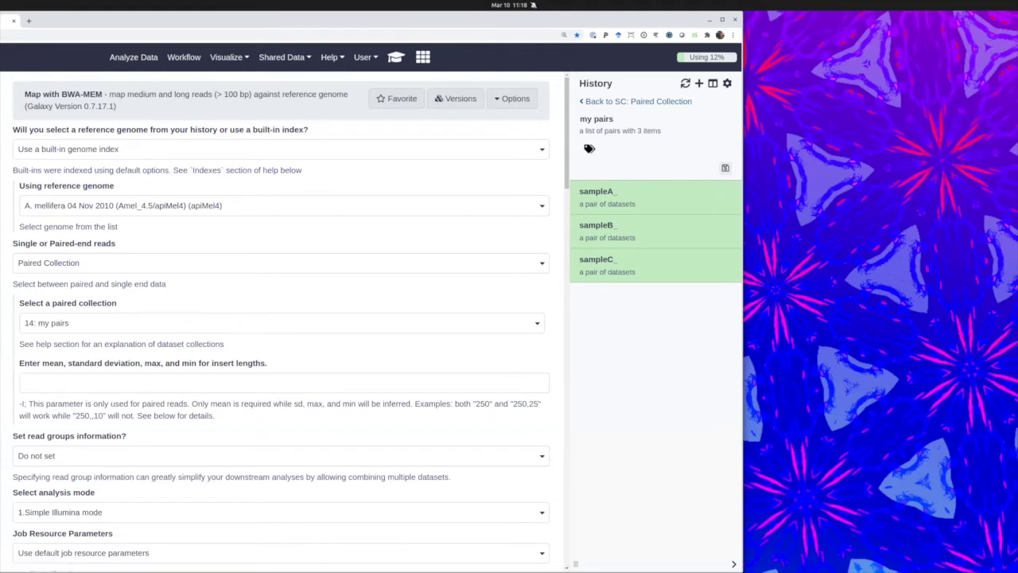
key("alt+Tab")
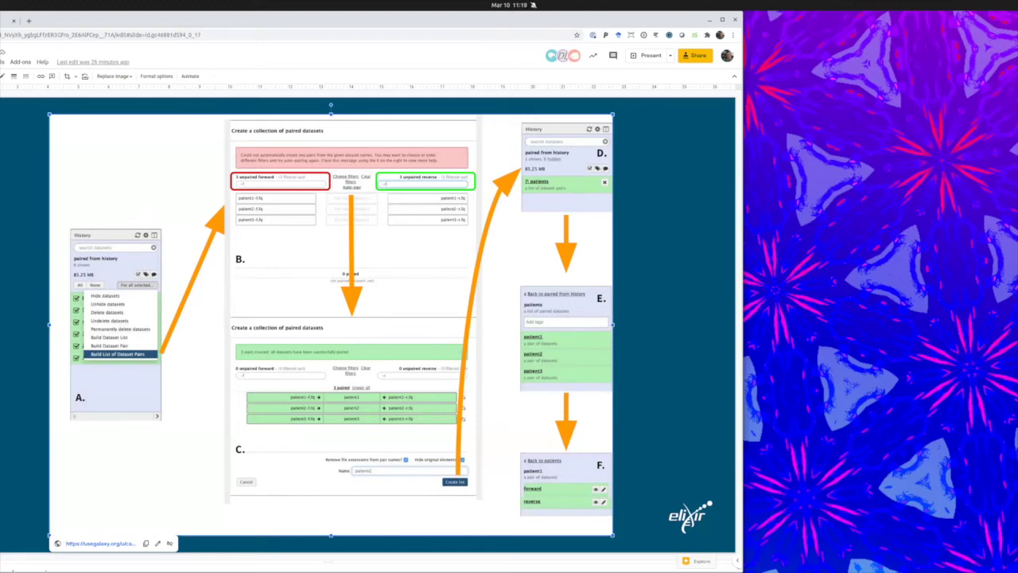
key("Down")
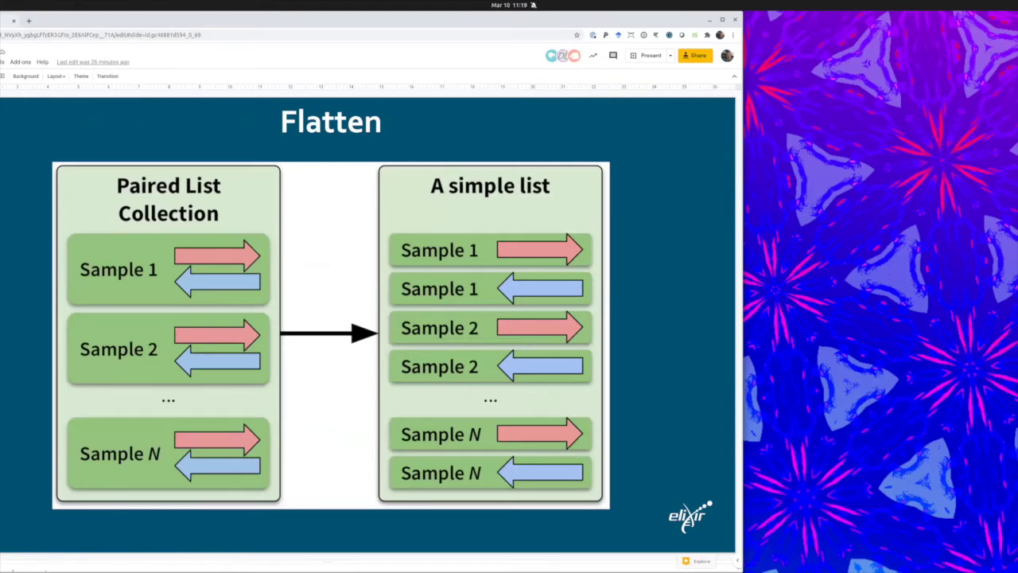
key("alt+Tab")
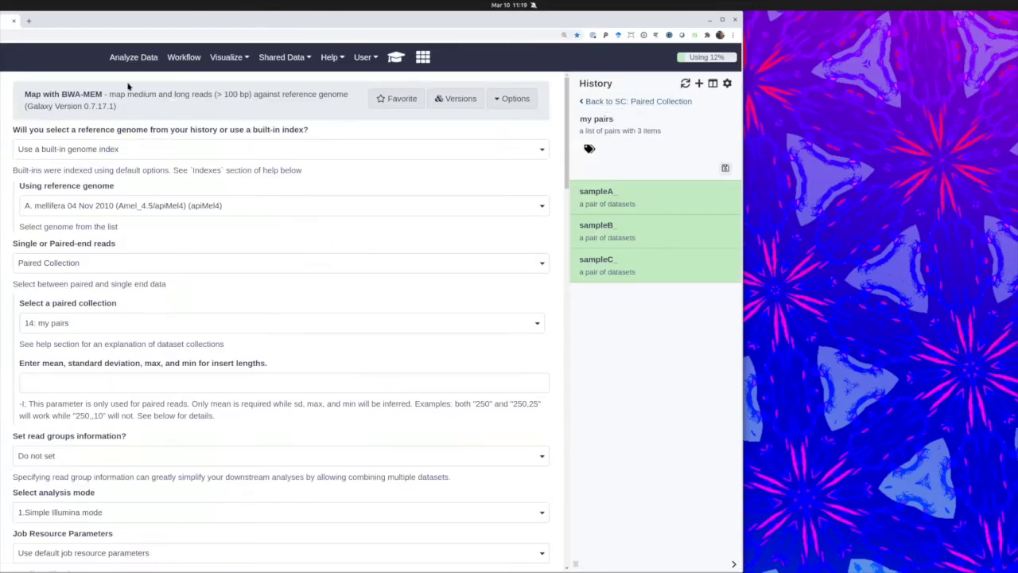
Step: Open the Flatten Collection tool and compare the Flatten slide with the contents of the my pairs collection
left_click(134, 57)
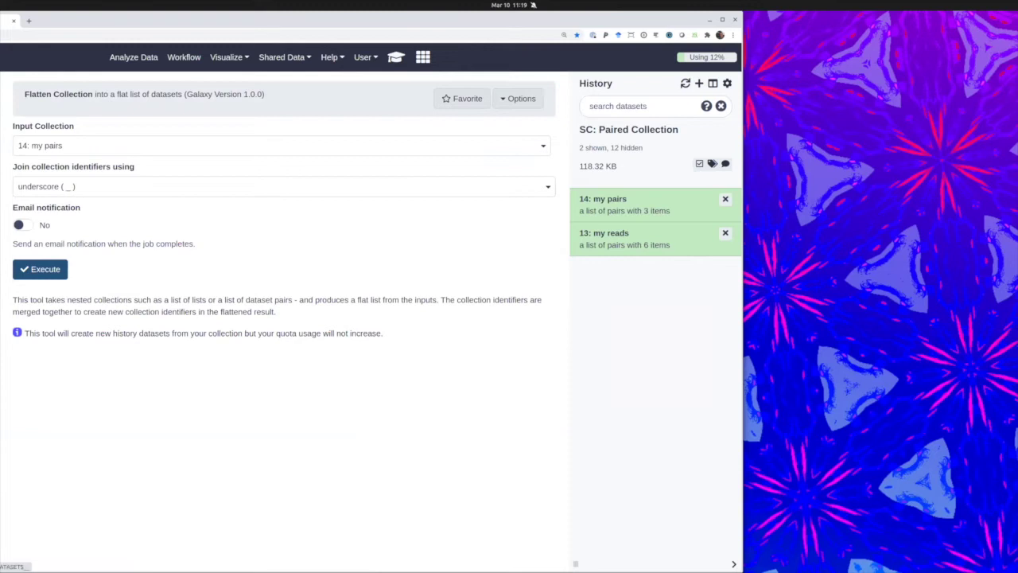
key("alt+Tab")
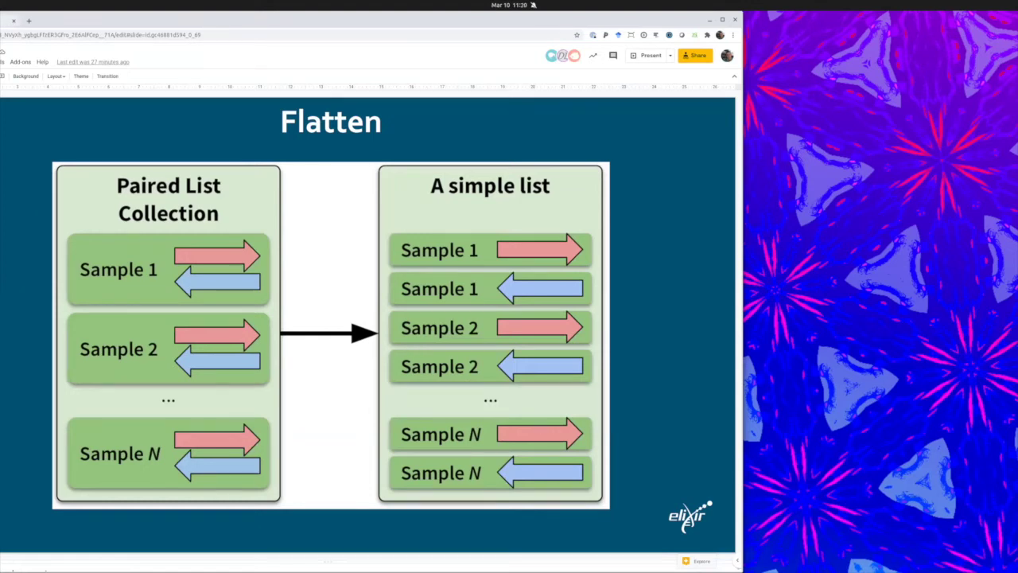
key("ctrl+Tab")
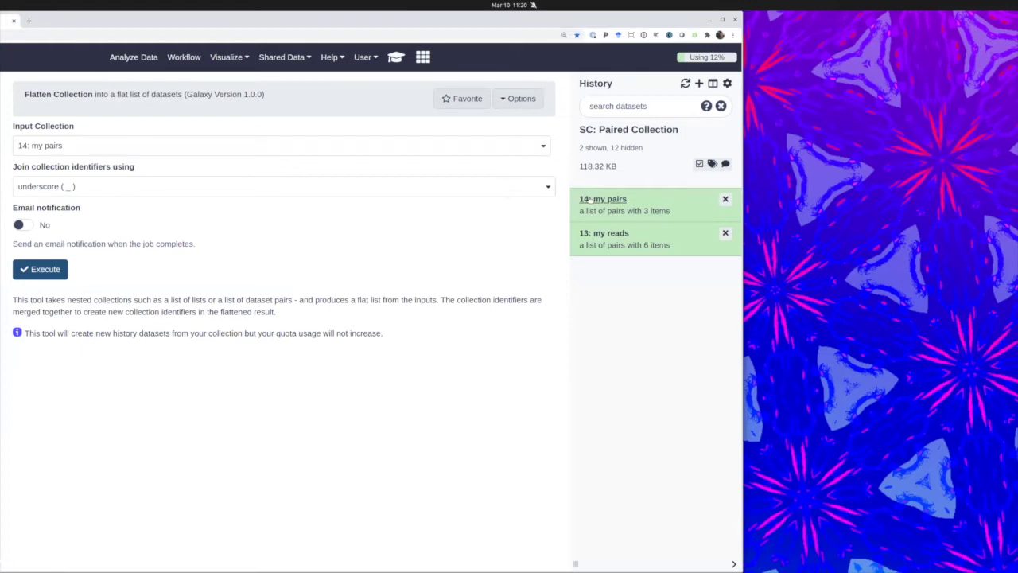
left_click(598, 201)
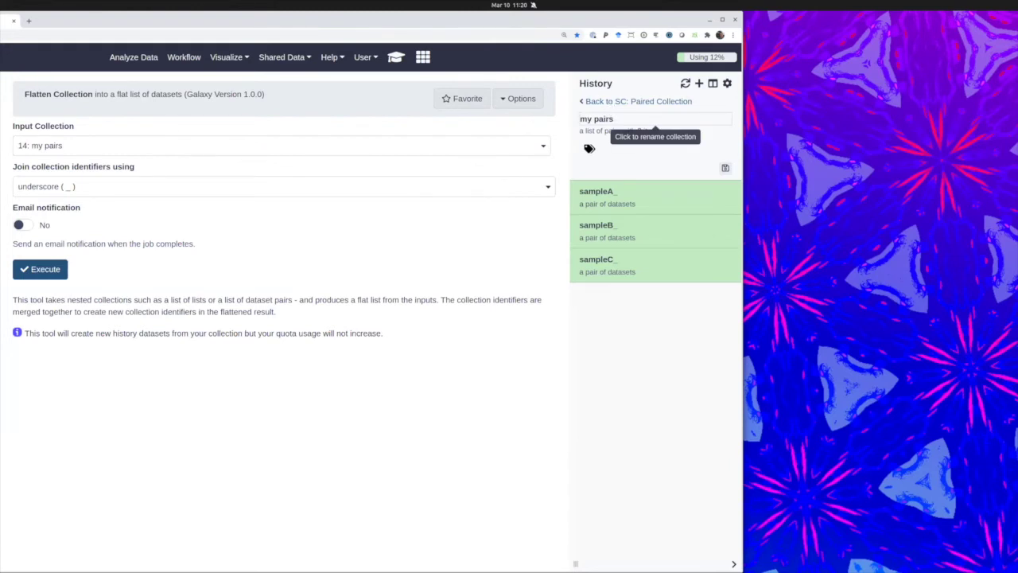
Step: View the Unzipping slide in Google Slides, return to Galaxy and run Unzip Collection on the my pairs collection
key("alt+Tab")
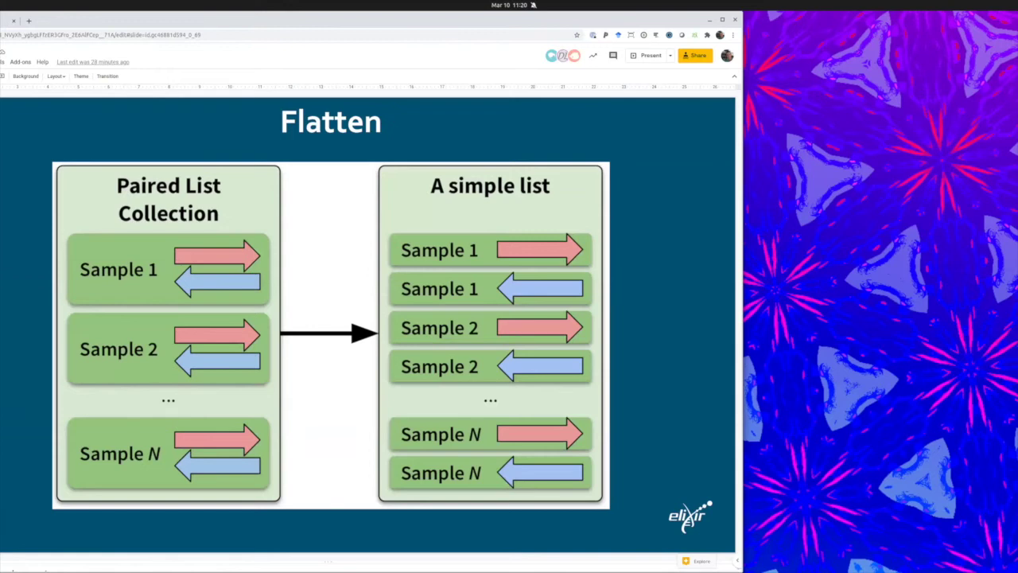
key("Down")
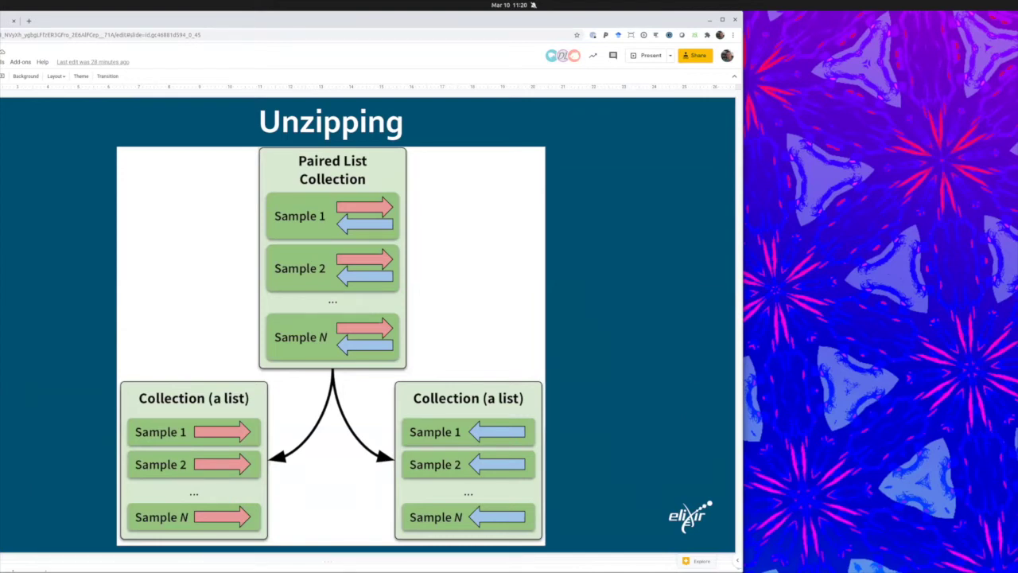
key("ctrl+Tab")
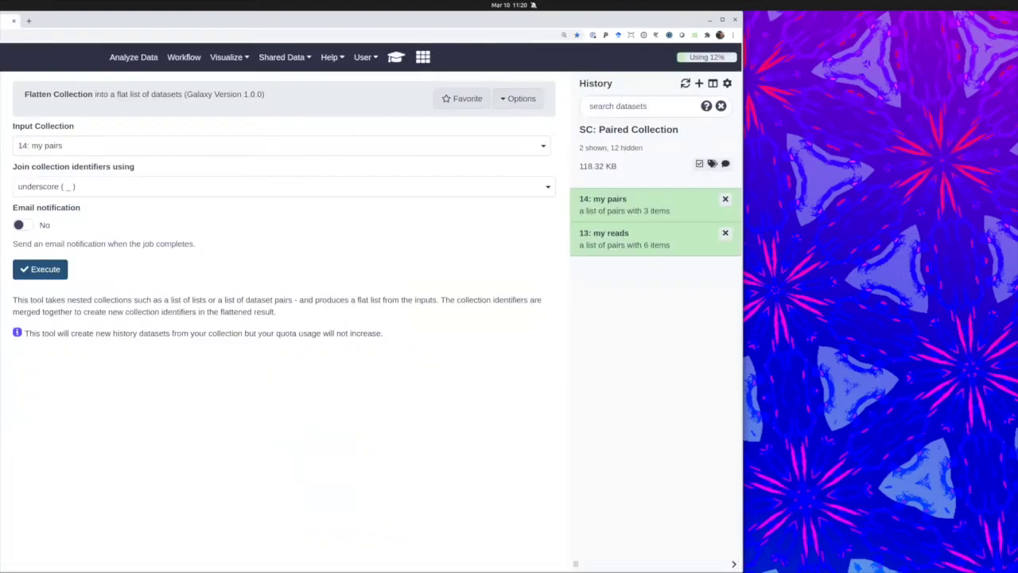
key("ctrl+Tab")
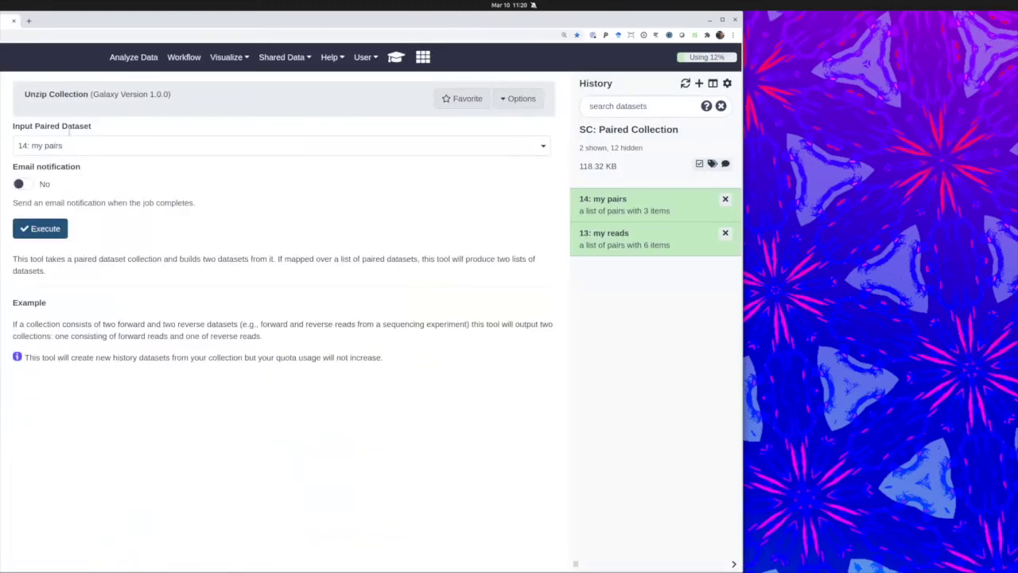
left_click(34, 226)
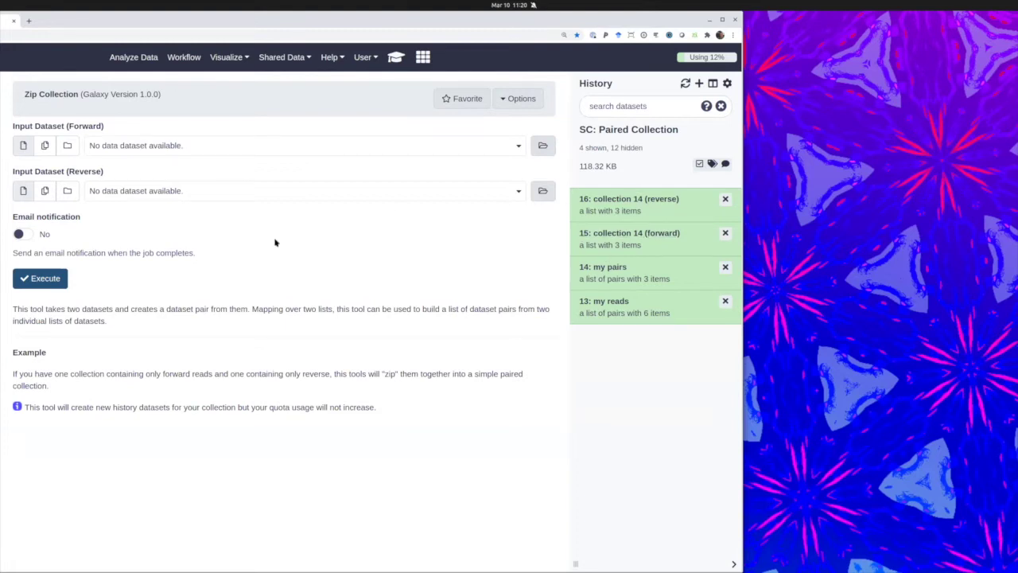
Step: Run Zip Collection with collection 14 (forward) as the forward input collection and collection 14 (reverse) as the reverse input collection
left_click(43, 146)
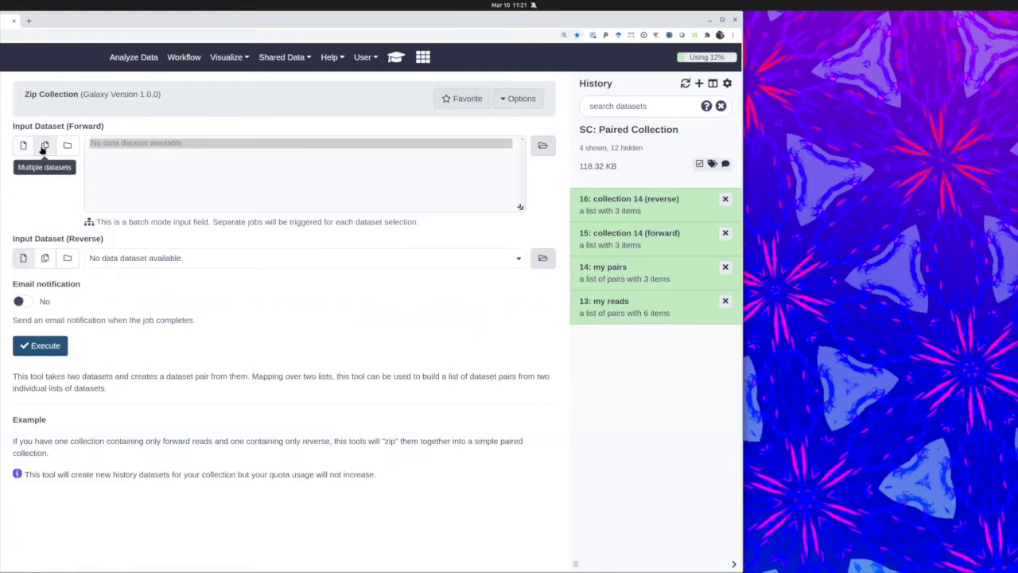
left_click(67, 146)
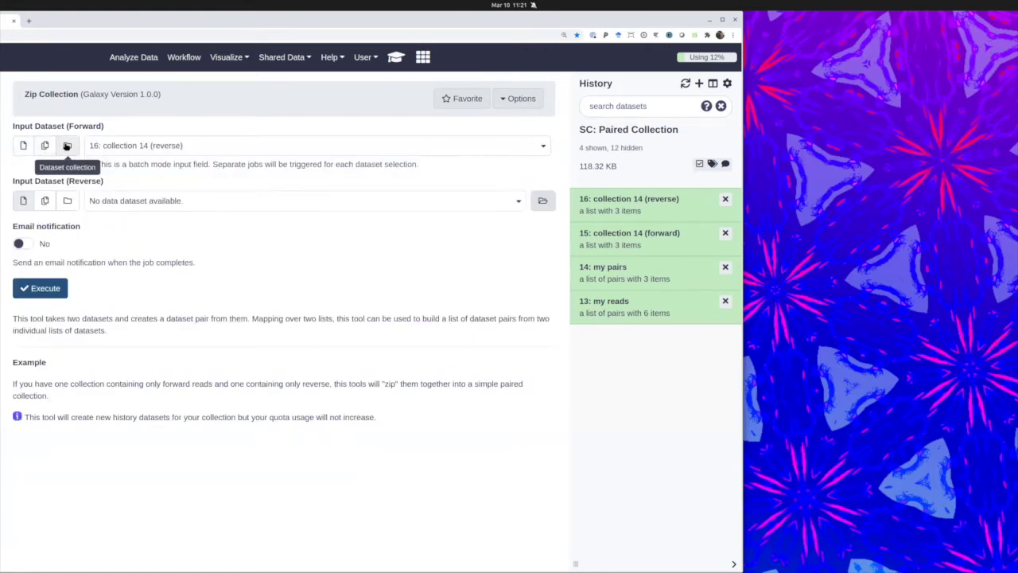
left_click(67, 201)
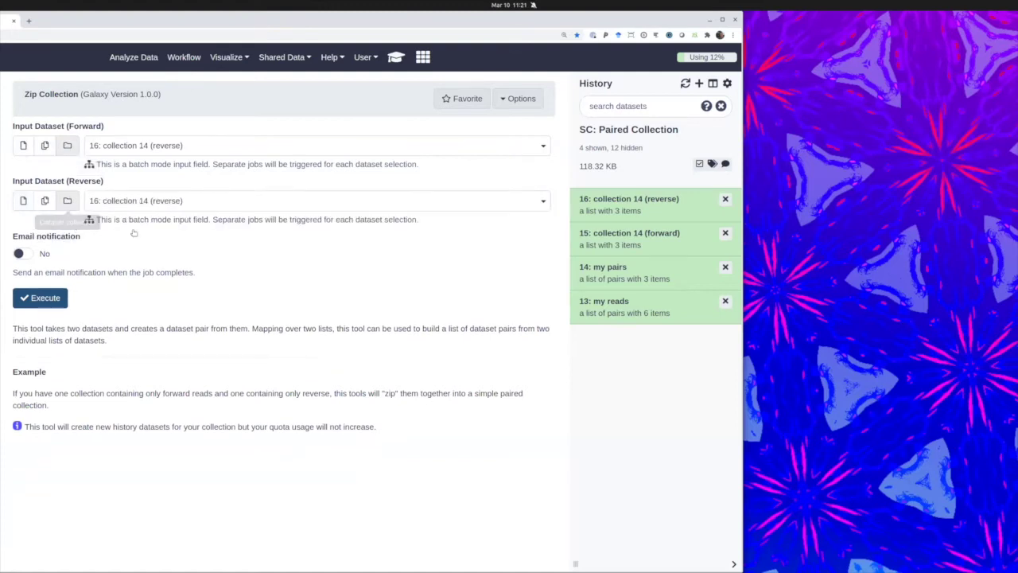
left_click(152, 151)
left_click(153, 200)
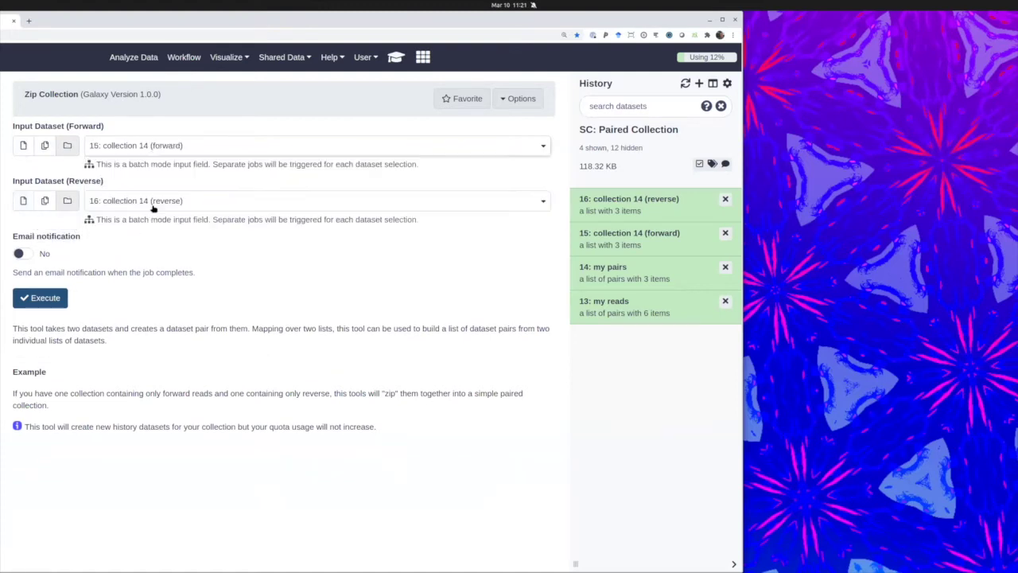
left_click(47, 299)
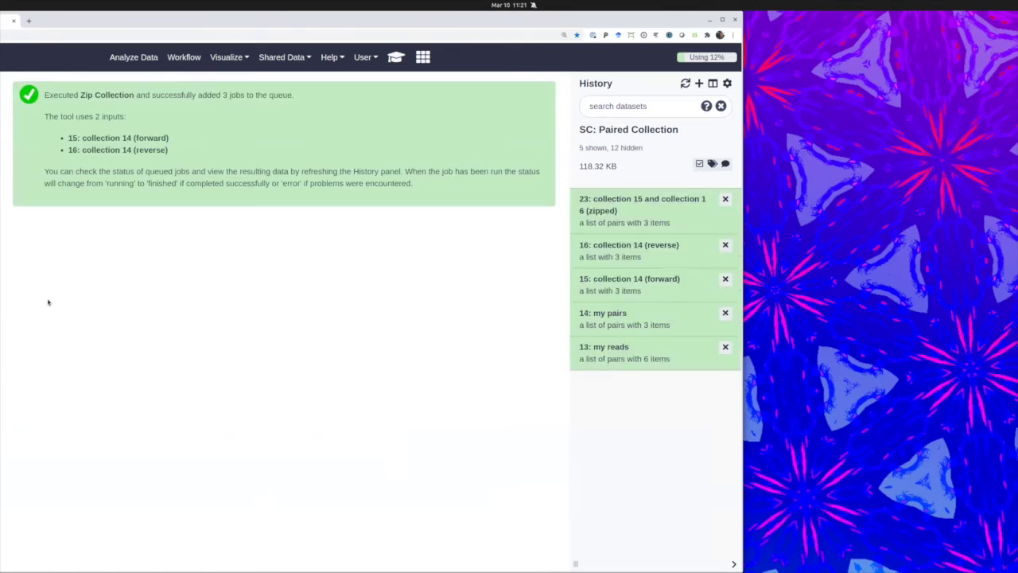
Step: Inspect the sampleA_ pair inside the zipped collection and return to the SC: Paired Collection history
left_click(643, 200)
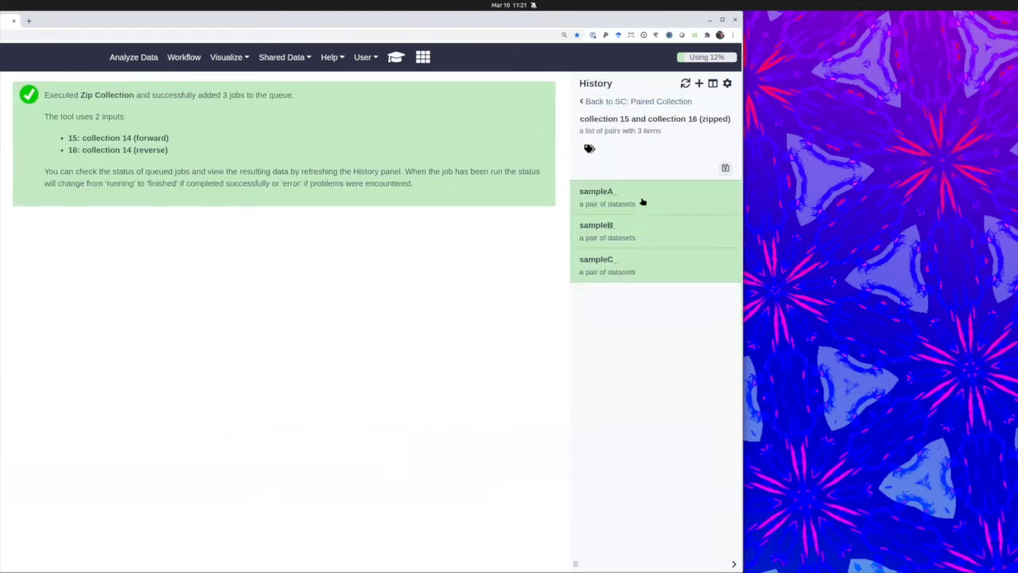
left_click(598, 198)
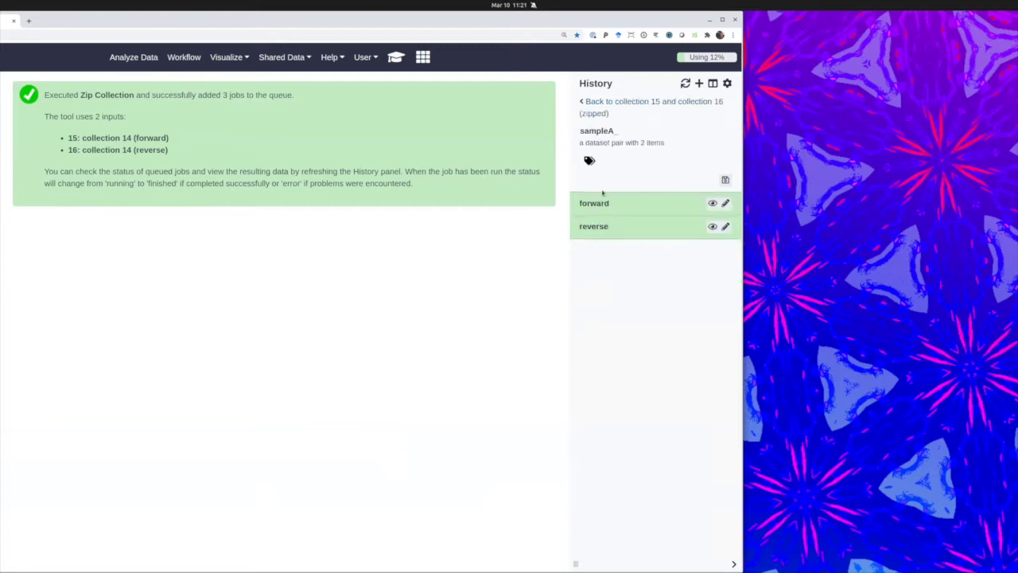
left_click(600, 101)
left_click(597, 101)
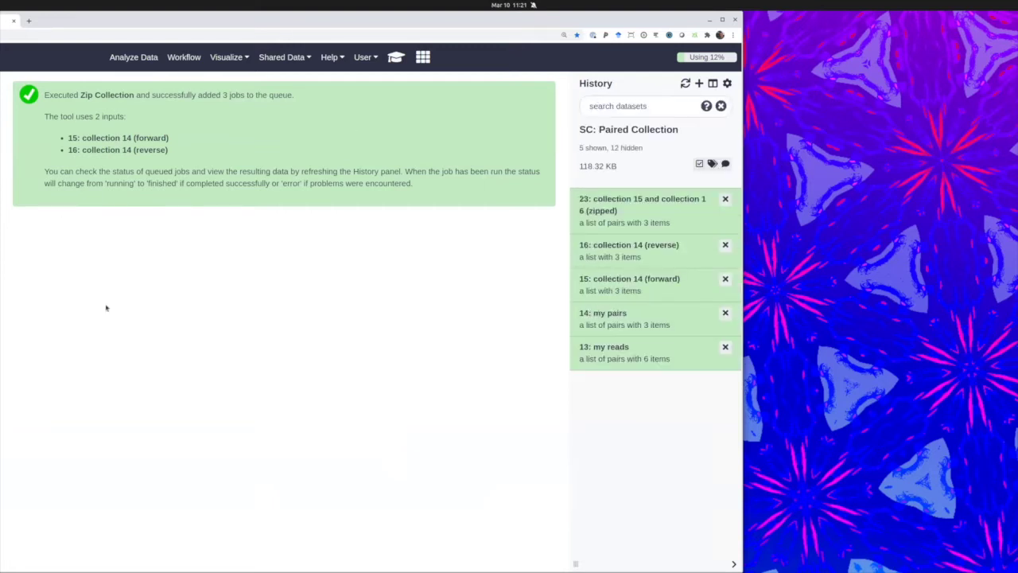
Step: Switch to Google Slides and review the Filter empty, Filter error and SRA-to-tabular workflow slides, briefly checking Galaxy in between
key("alt+Tab")
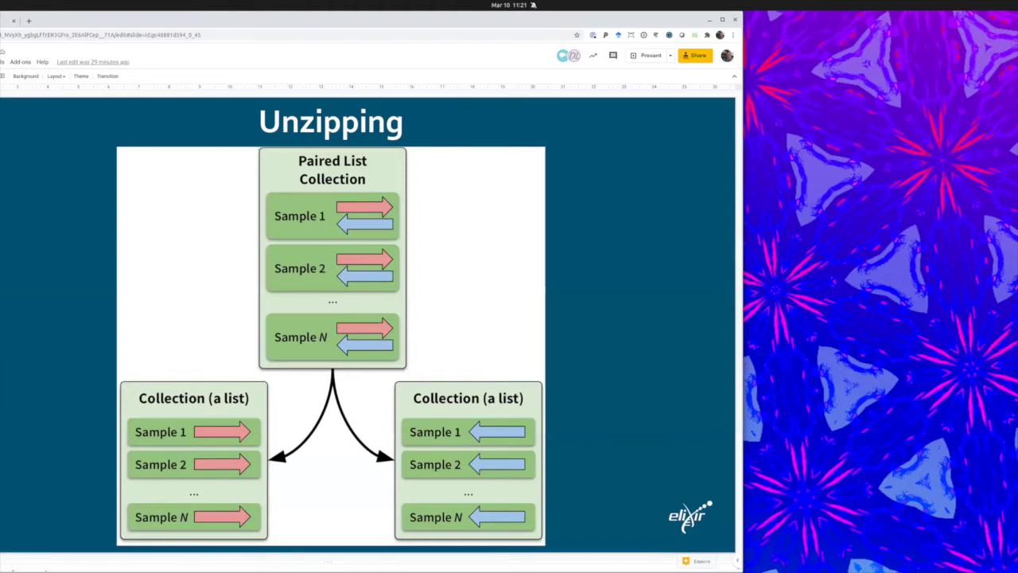
key("Down")
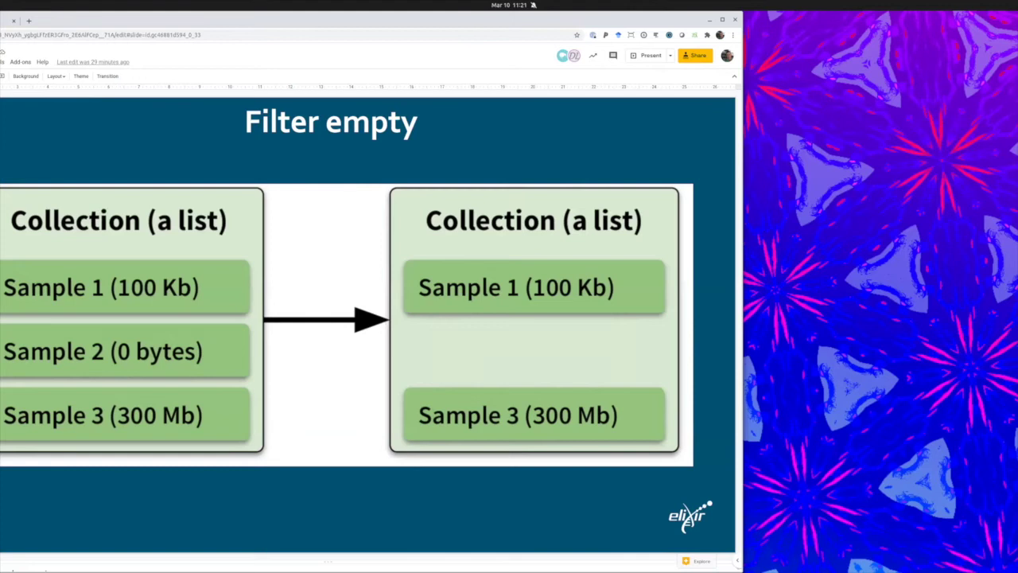
key("Down")
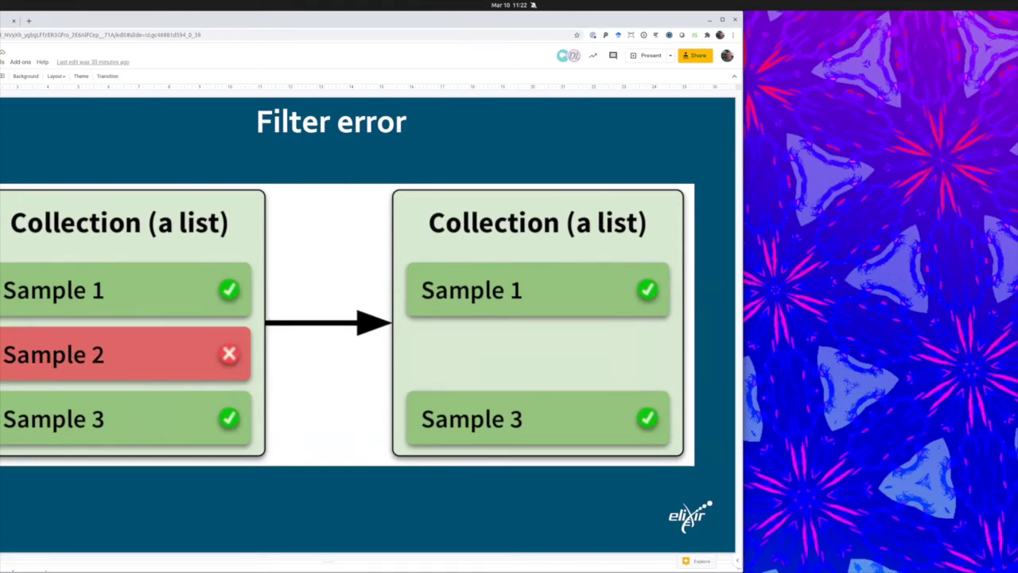
key("ctrl+Tab")
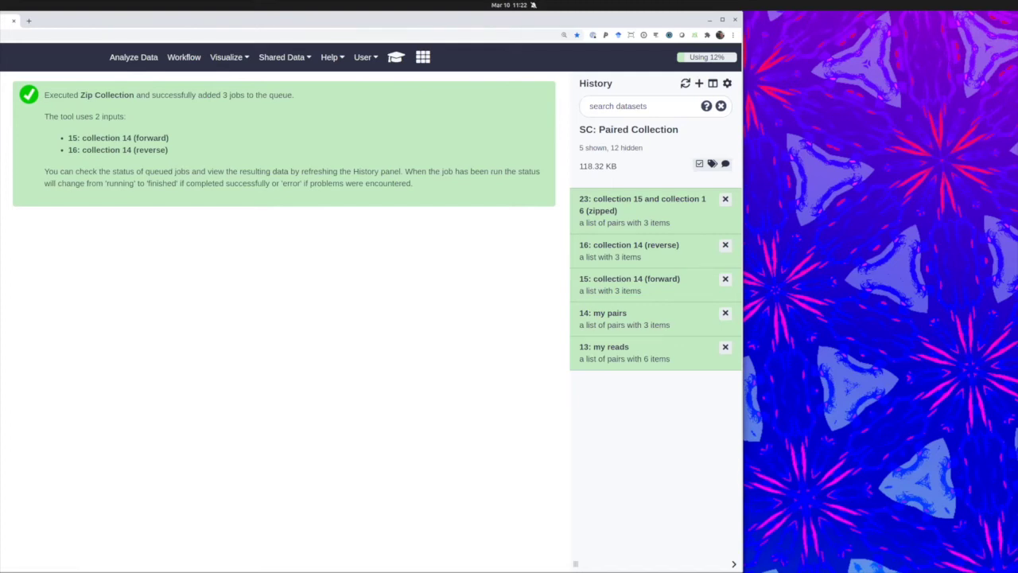
key("ctrl+Tab")
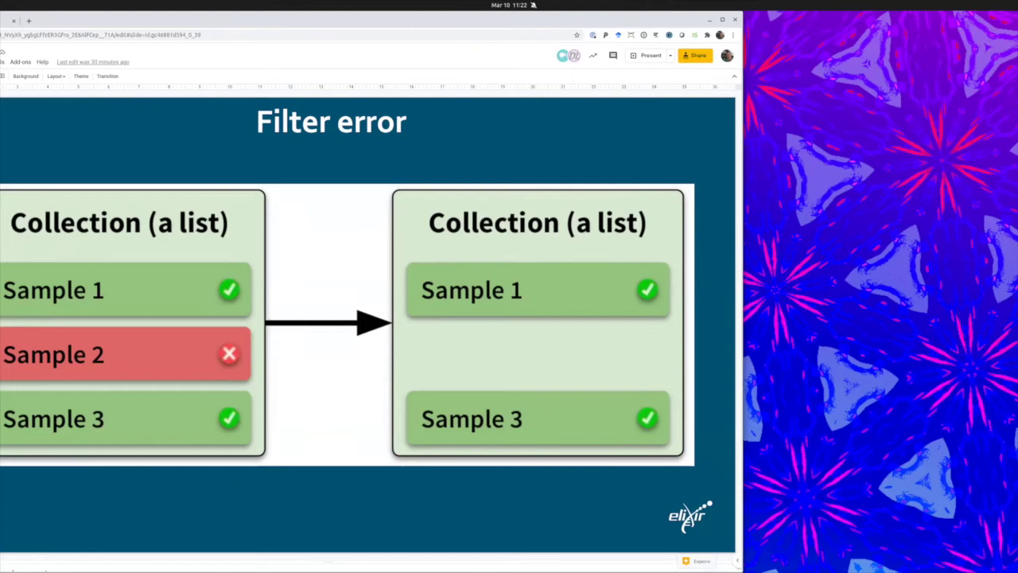
key("Down")
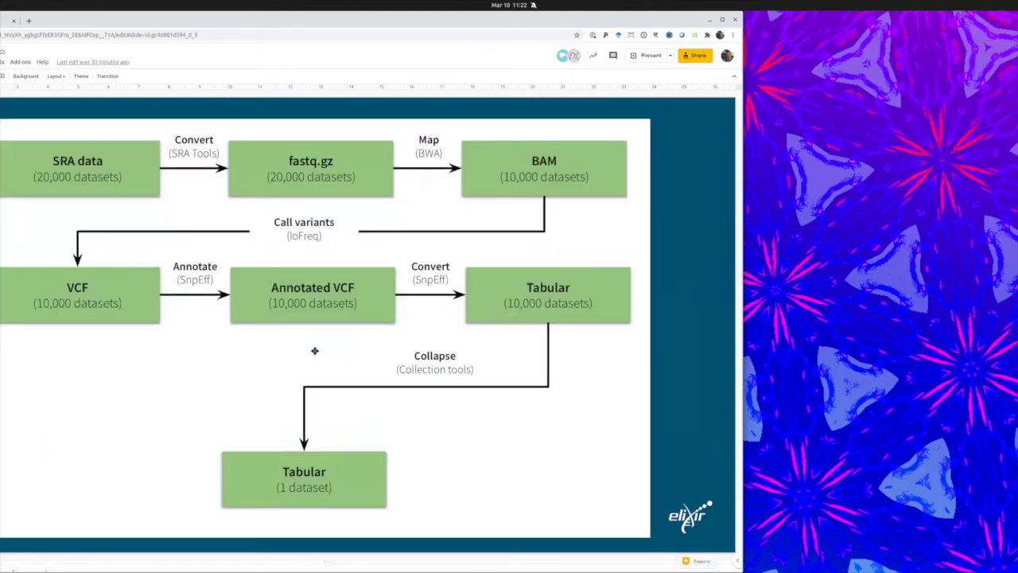
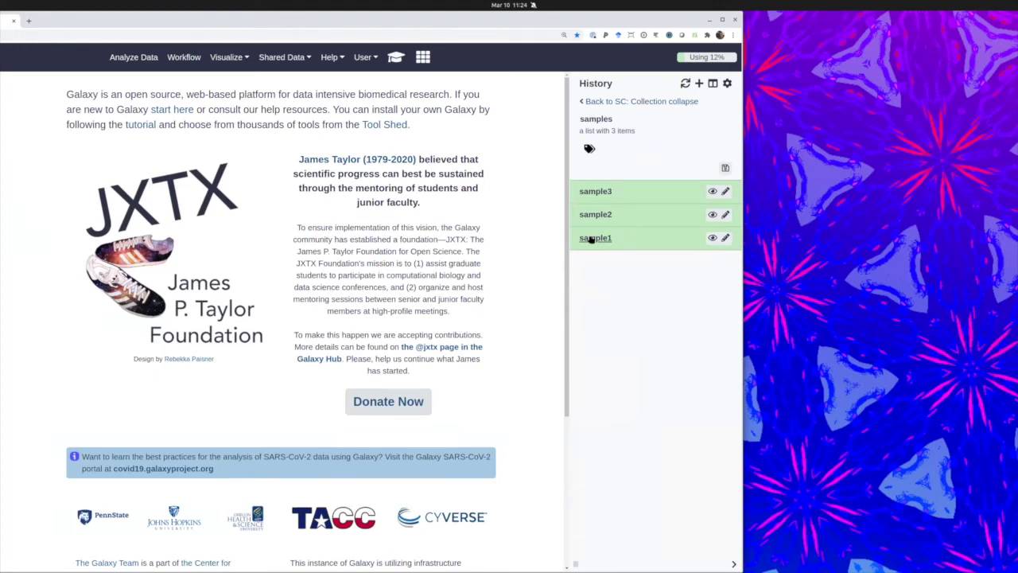
Step: Examine the tabular contents of sample1 in the samples collection of the SC: Collection collapse history
left_click(591, 238)
left_click(593, 239)
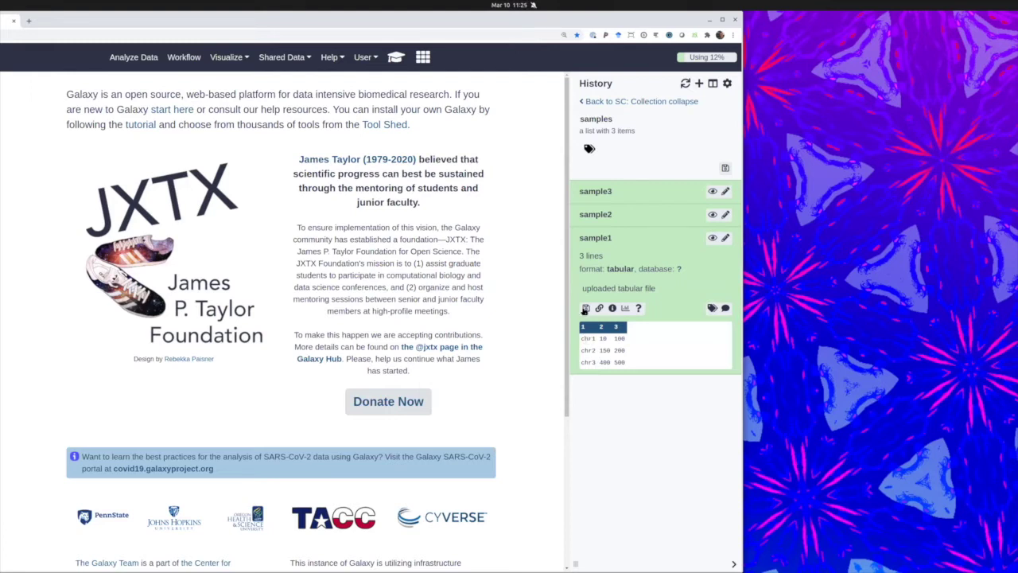
left_click(588, 241)
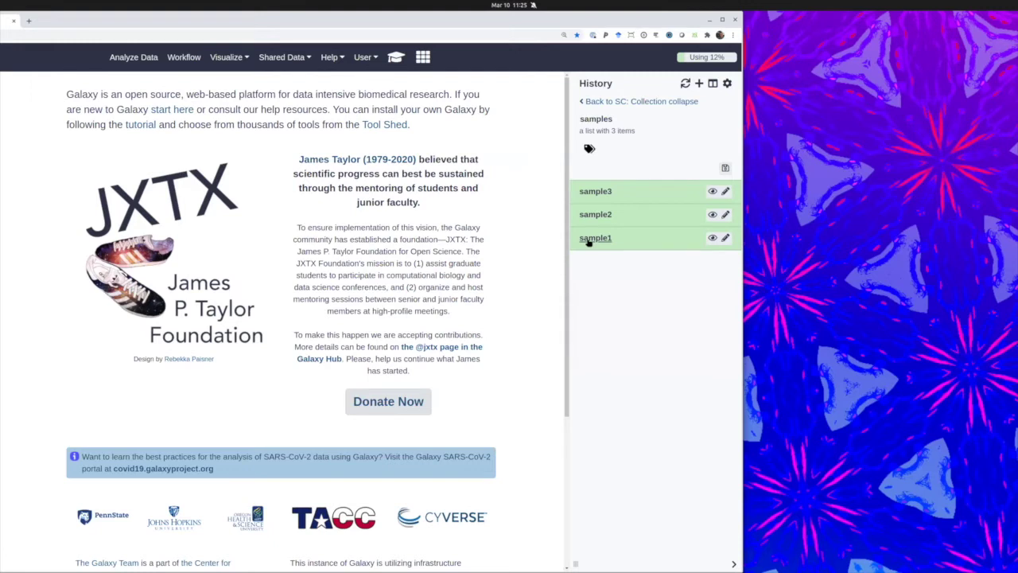
left_click(592, 240)
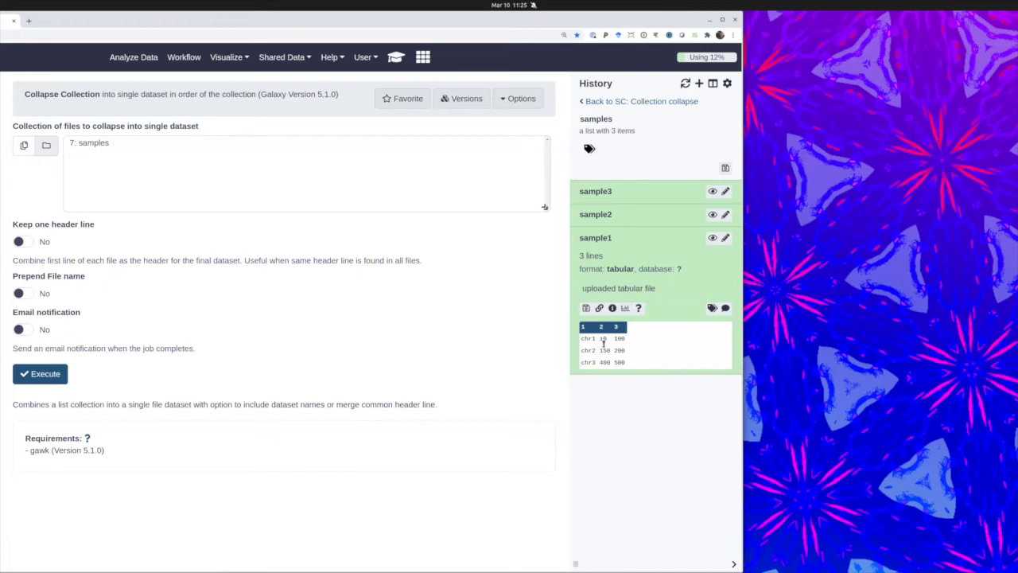
Step: Run Collapse Collection on samples, keeping one header line and prepending the file name on the same line and each line in dataset
left_click(24, 241)
left_click(24, 293)
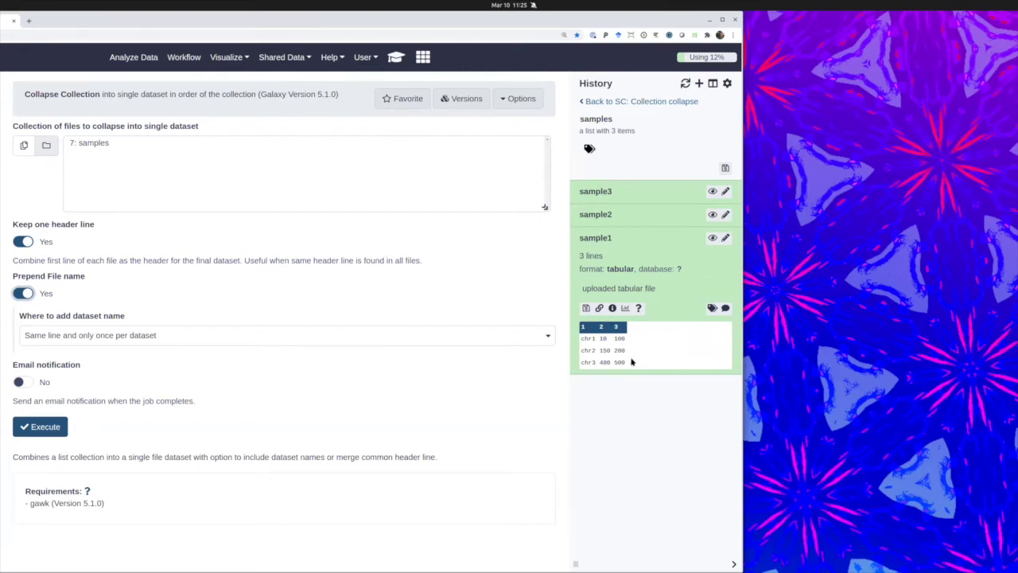
left_click(140, 337)
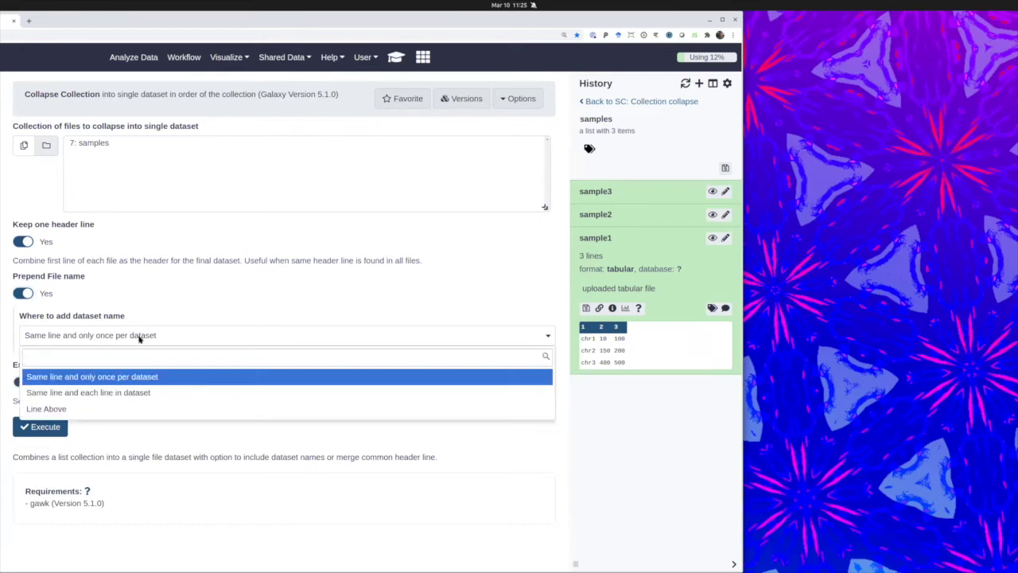
left_click(80, 392)
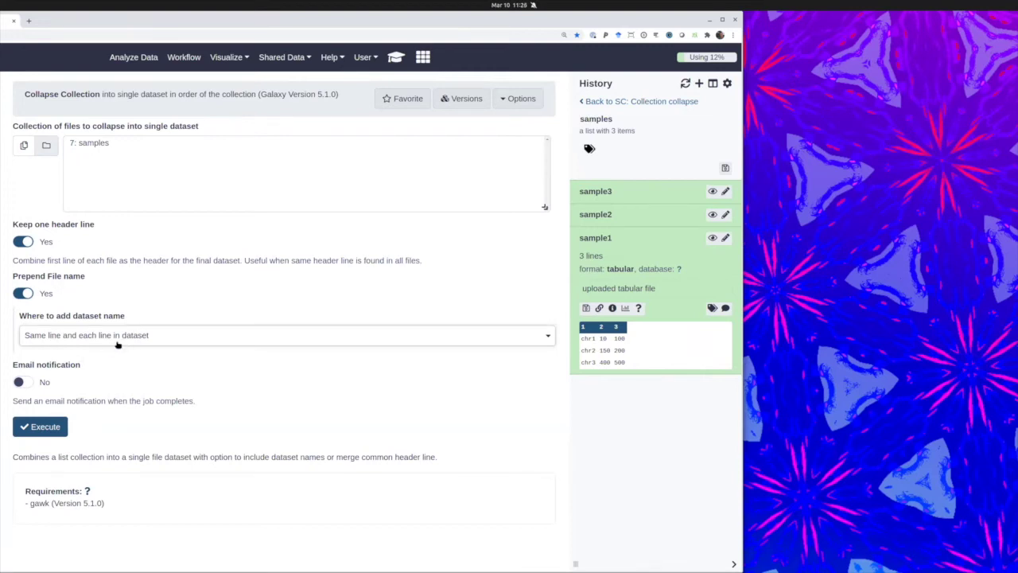
left_click(39, 426)
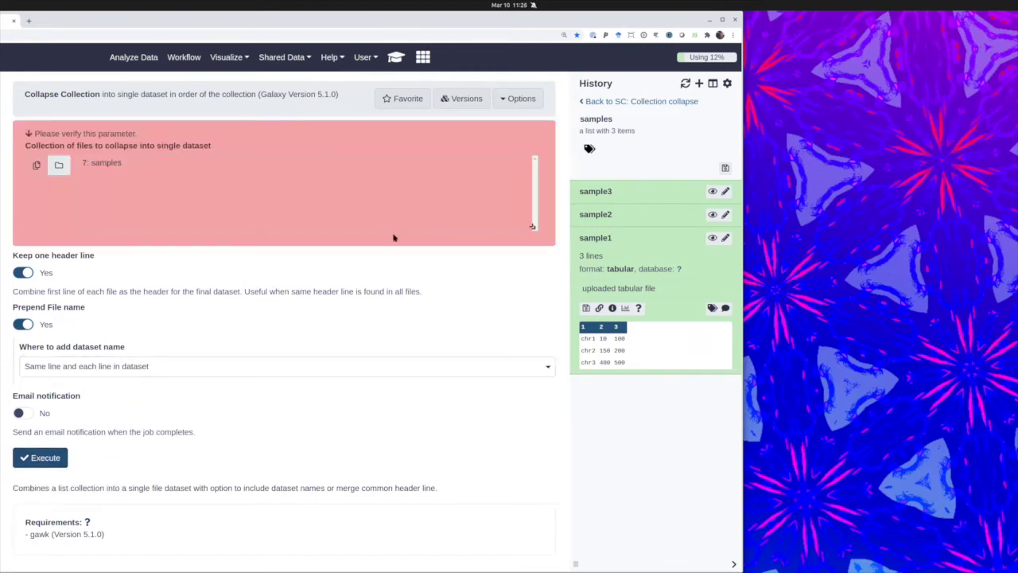
left_click(36, 165)
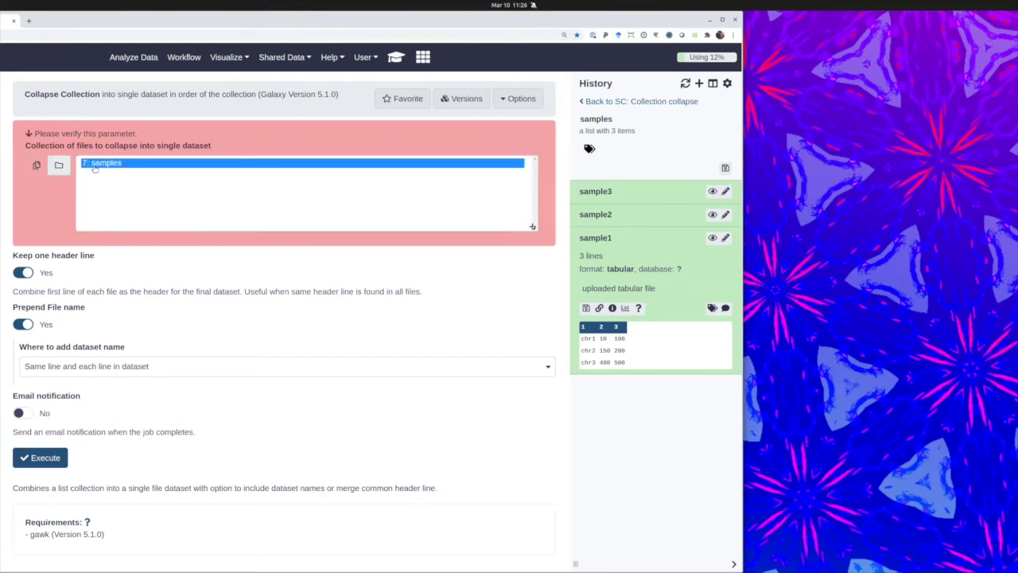
left_click(51, 461)
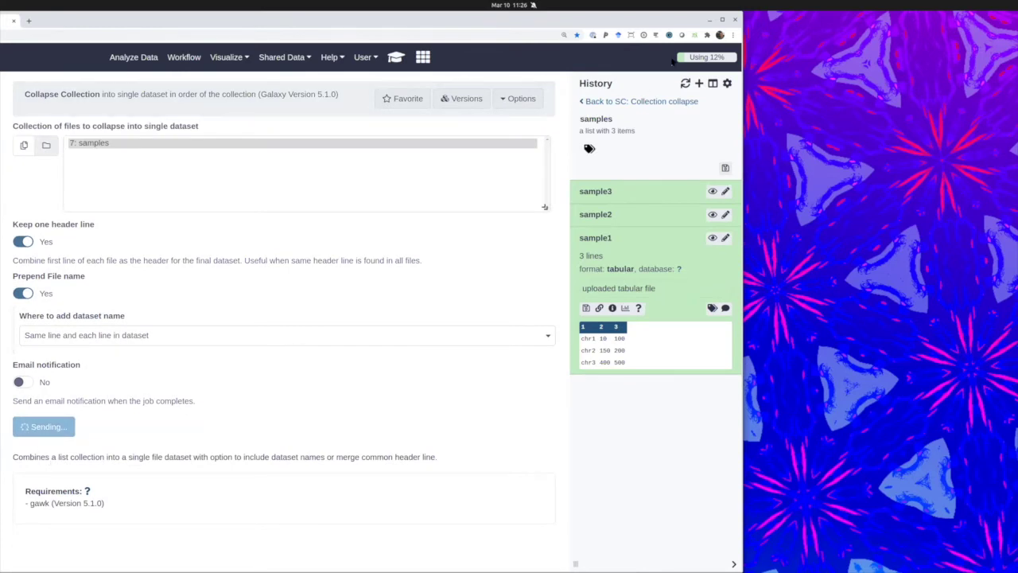
Step: Return to the SC: Collection collapse history, refresh it and examine the rows of the collapsed dataset
left_click(642, 101)
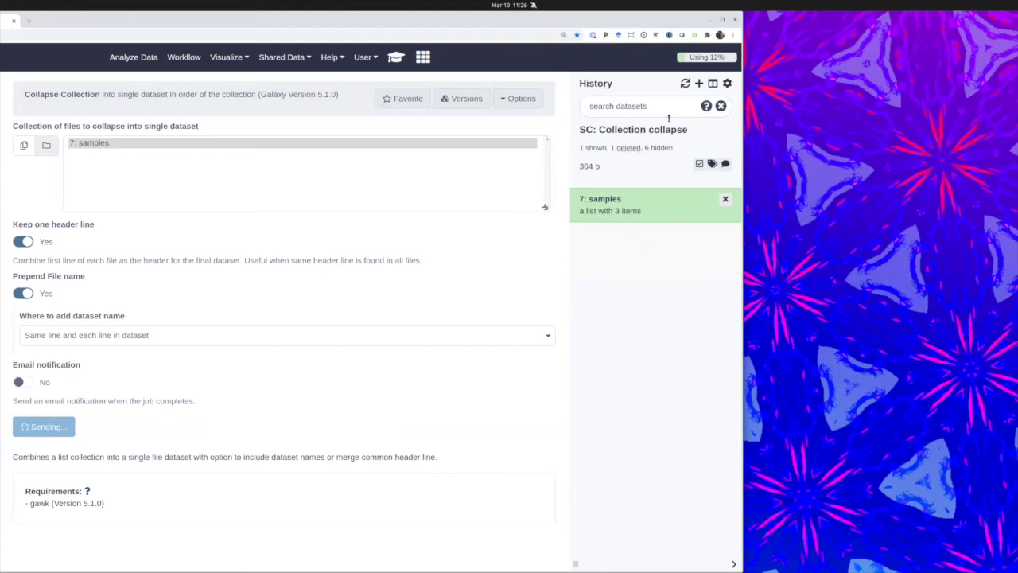
left_click(686, 83)
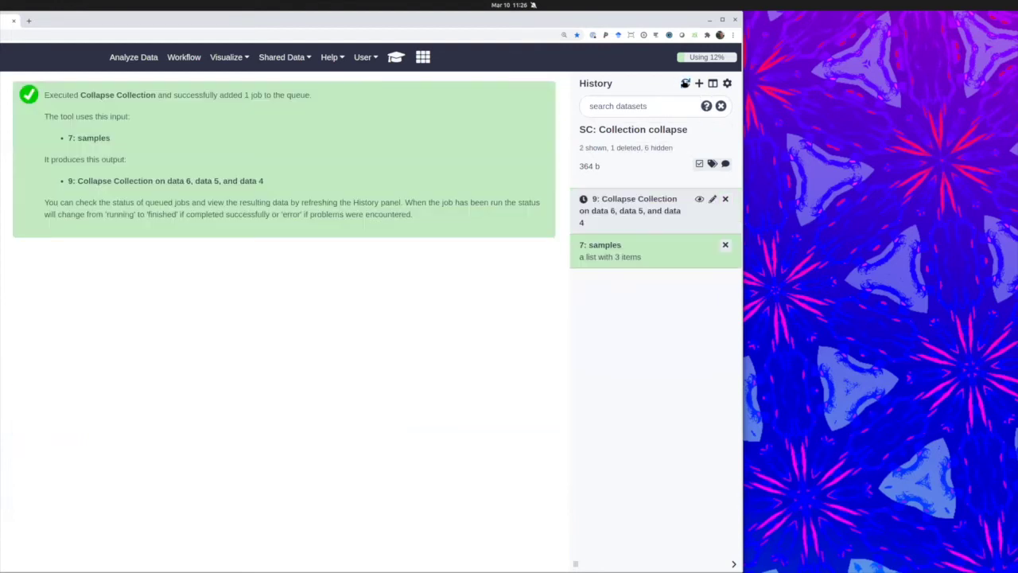
left_click(613, 246)
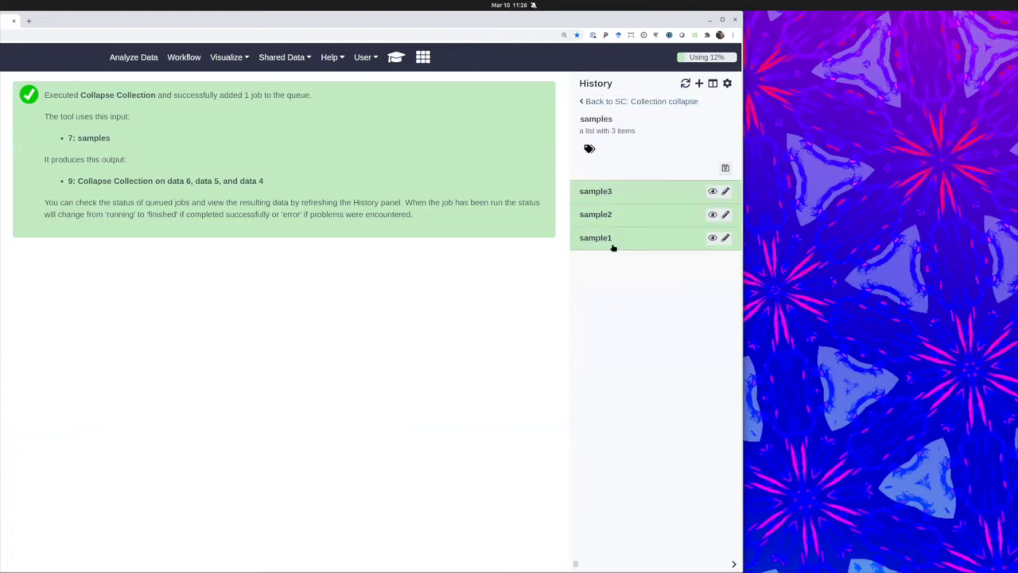
left_click(598, 104)
left_click(684, 84)
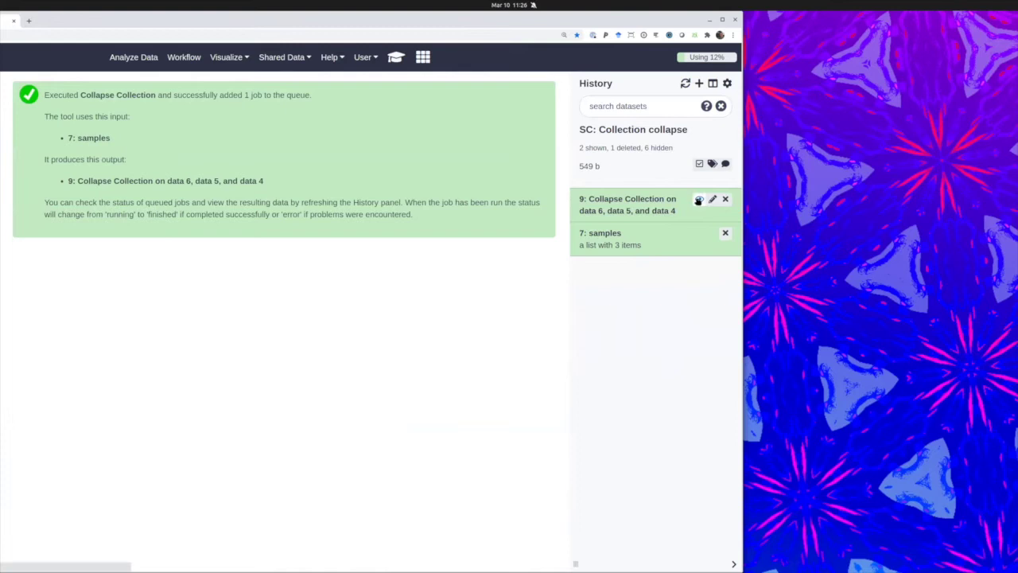
left_click(689, 217)
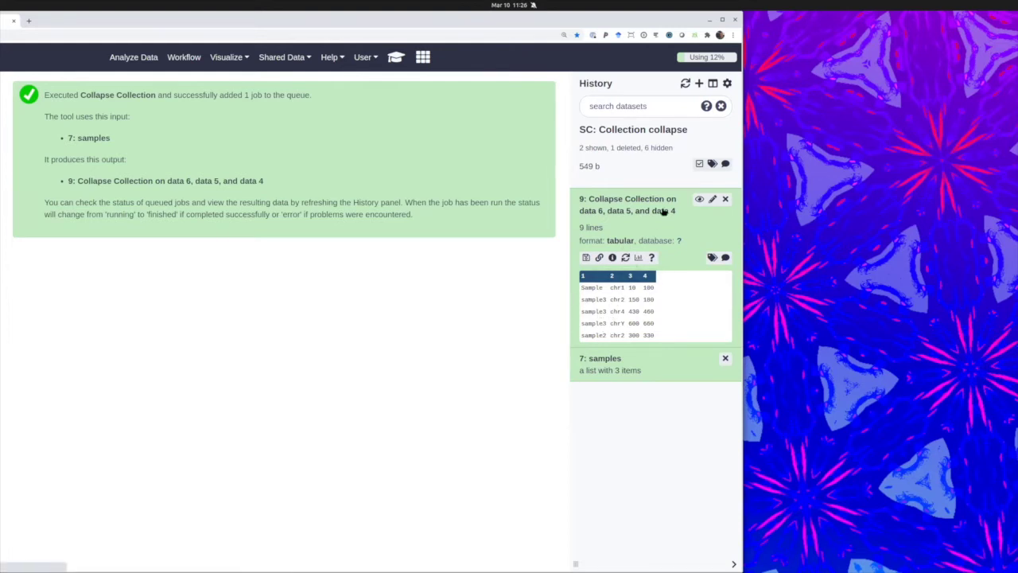
left_click(609, 200)
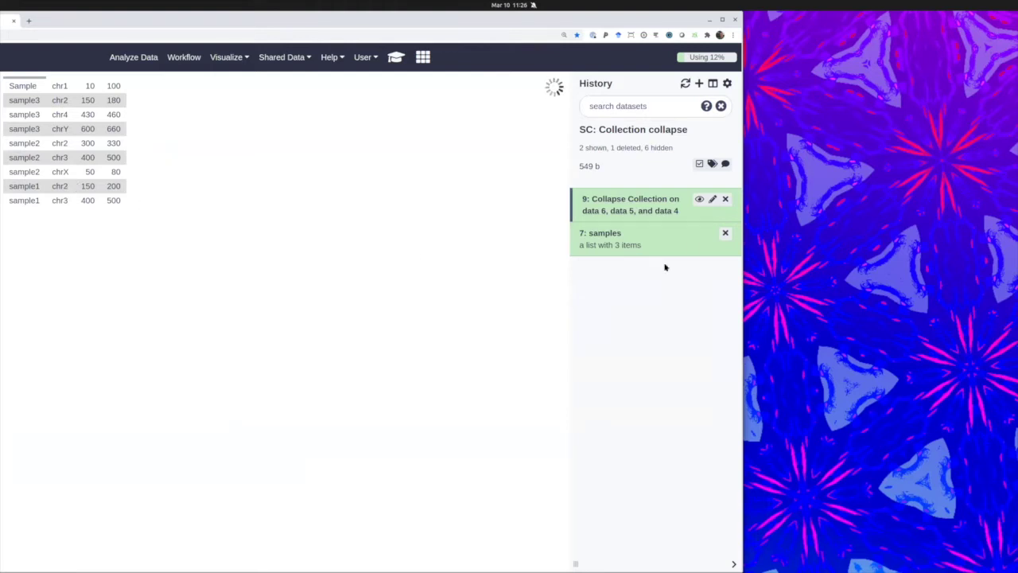
Step: Rerun Collapse Collection from dataset 9 on samples with Keep one header line set to No
left_click(614, 199)
left_click(628, 257)
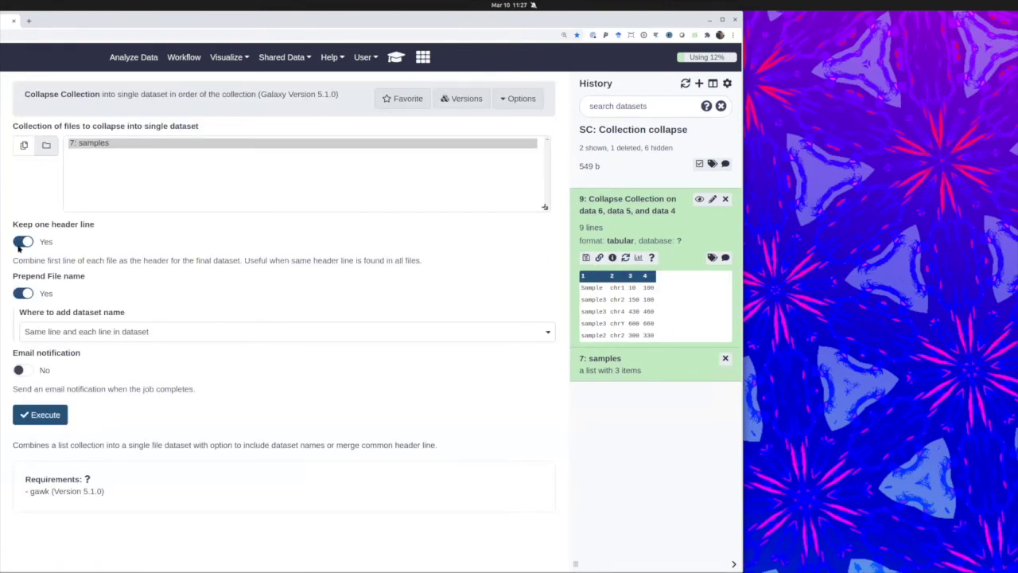
left_click(20, 244)
left_click(46, 414)
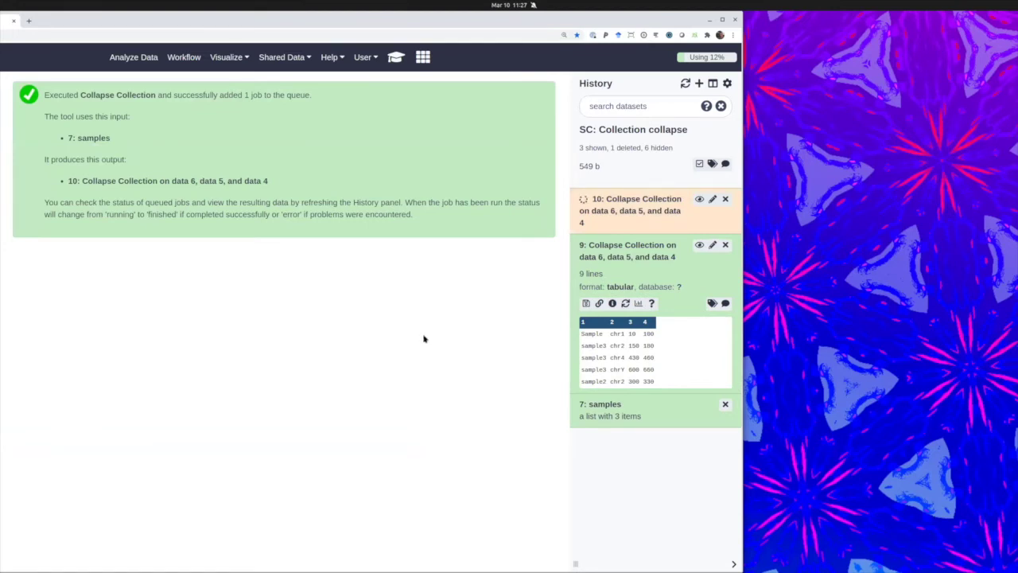
Step: Refresh the SC: Collection collapse history, reload the page and view the contents of output dataset 10
left_click(686, 84)
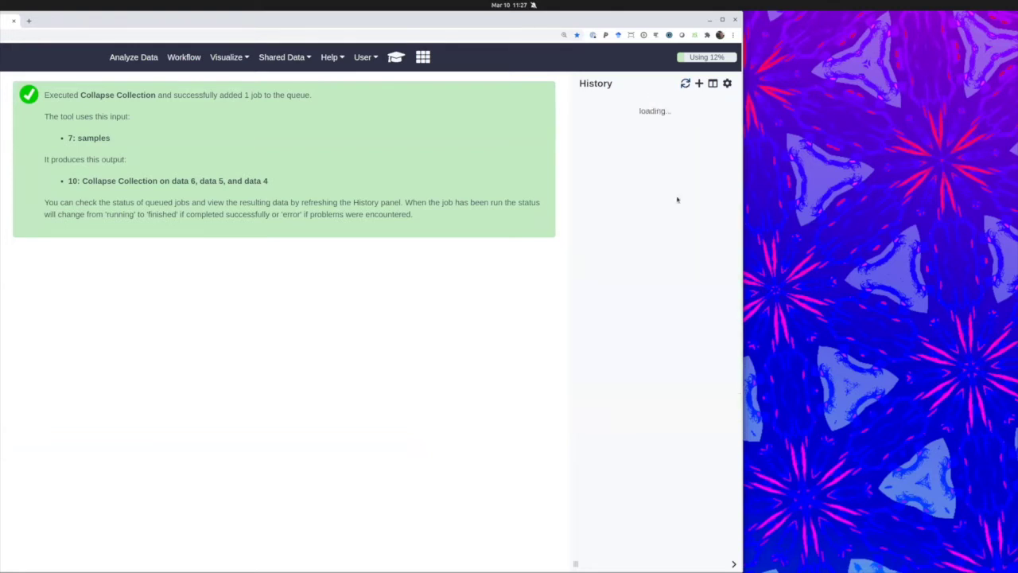
left_click(699, 200)
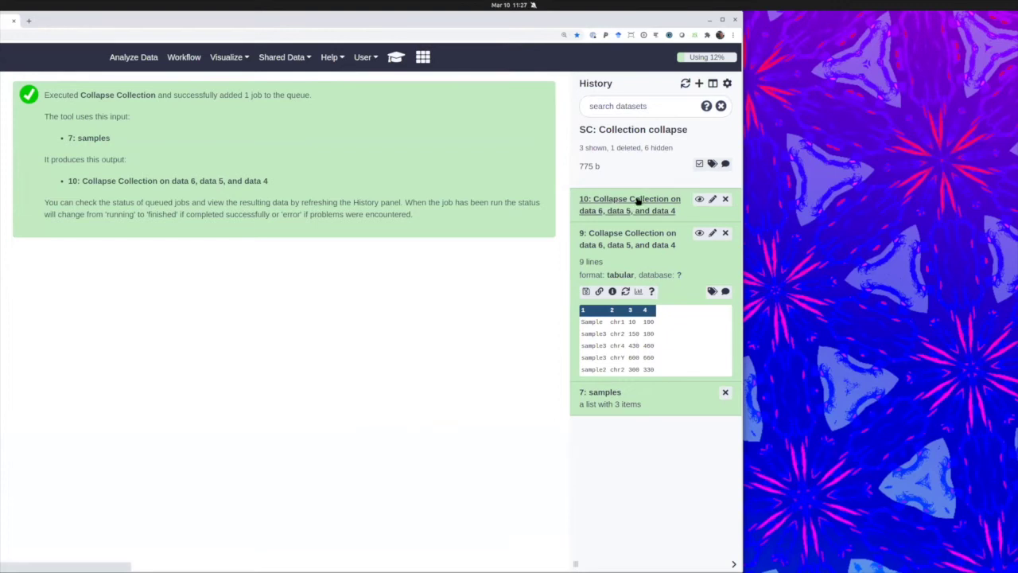
left_click(685, 84)
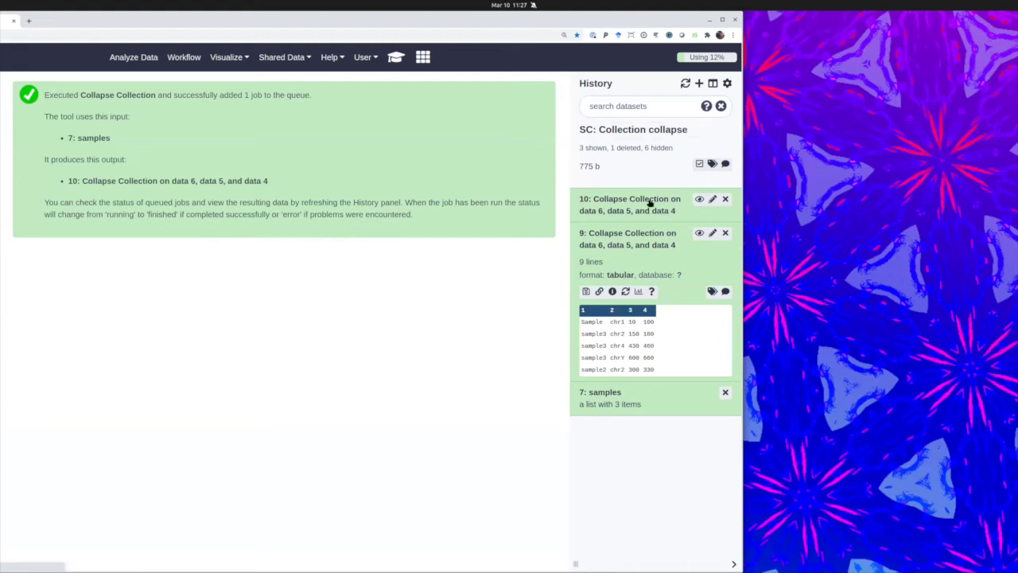
left_click(699, 200)
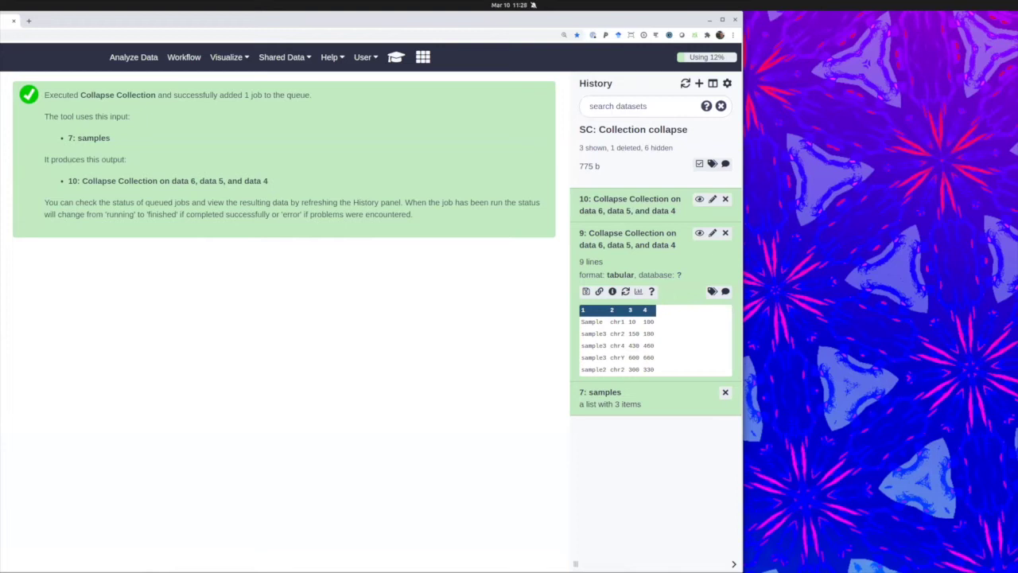
key("F5")
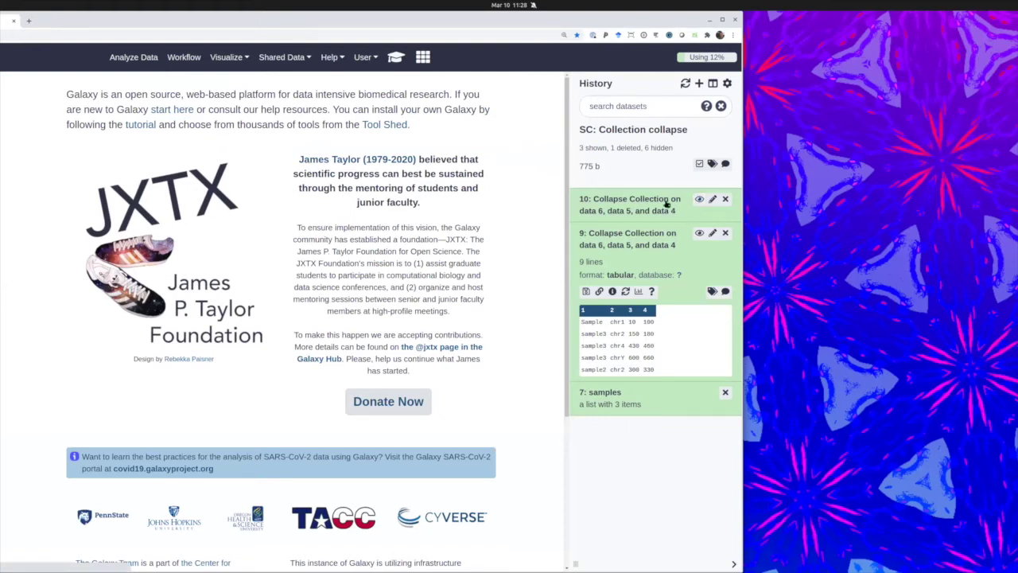
left_click(699, 198)
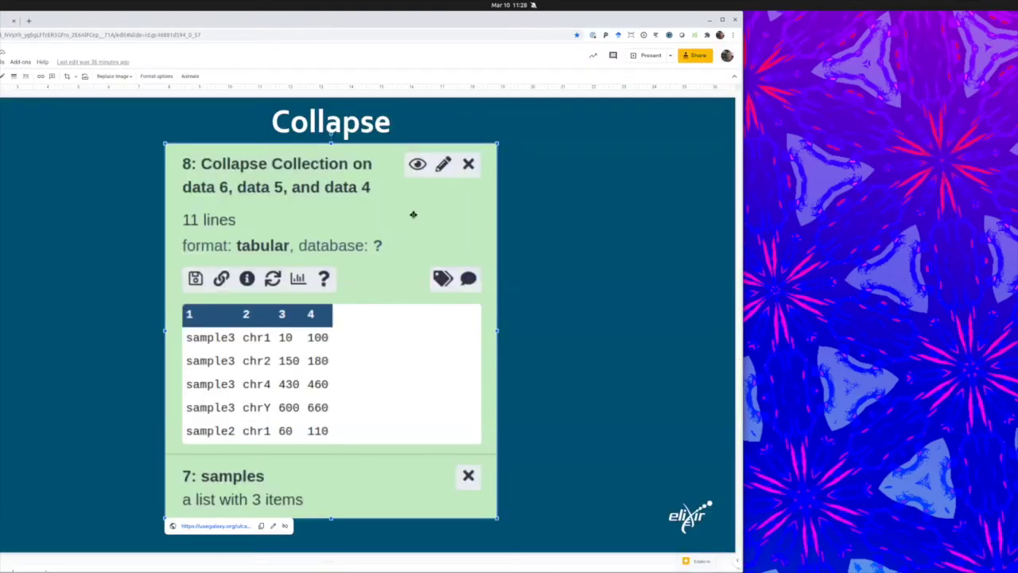
Step: In the slide deck, advance from the Collapse slide to the Column Join slide and open its linked Galaxy history
key("Down")
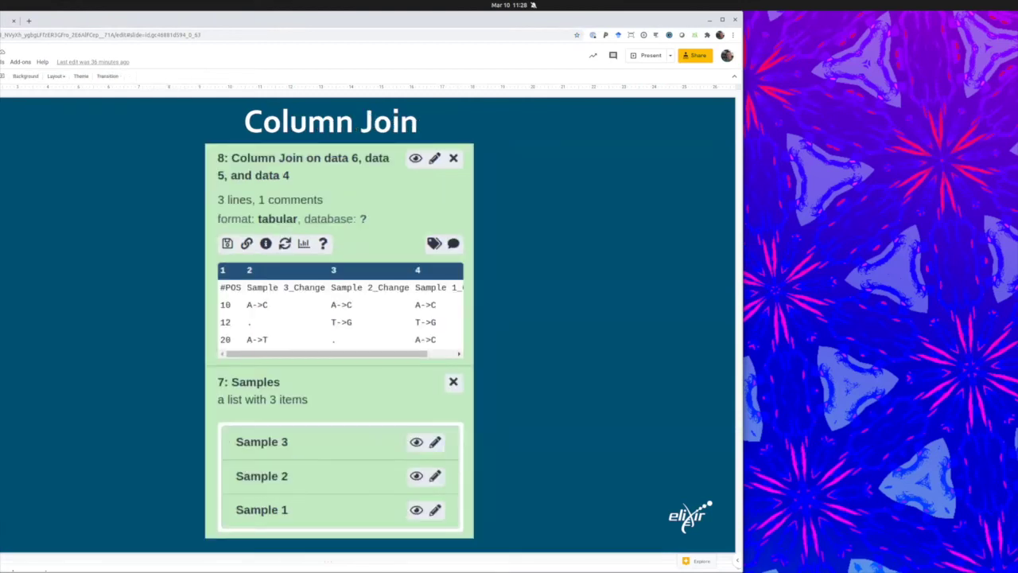
key("Down")
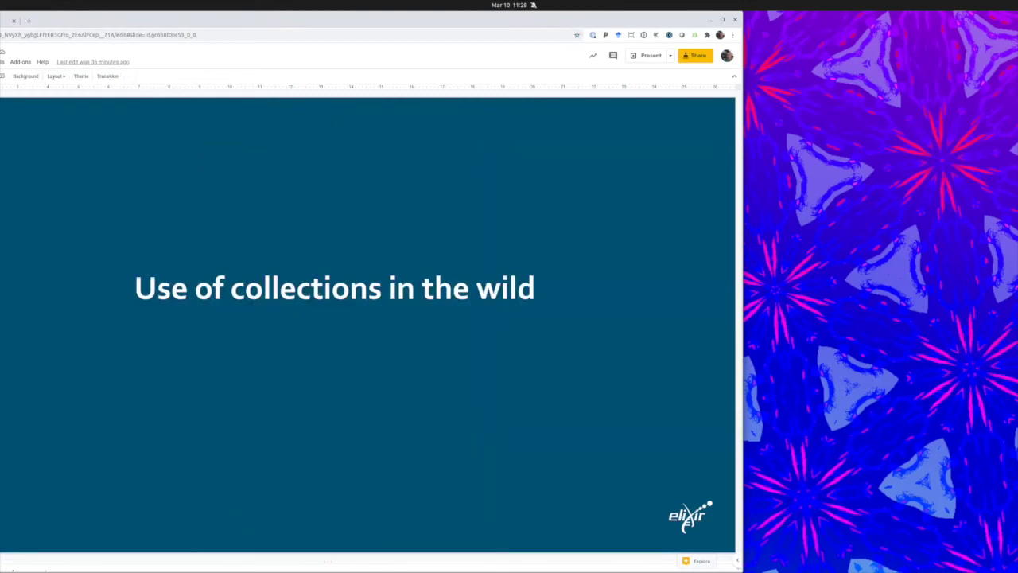
key("Up")
key("Up")
key("Down")
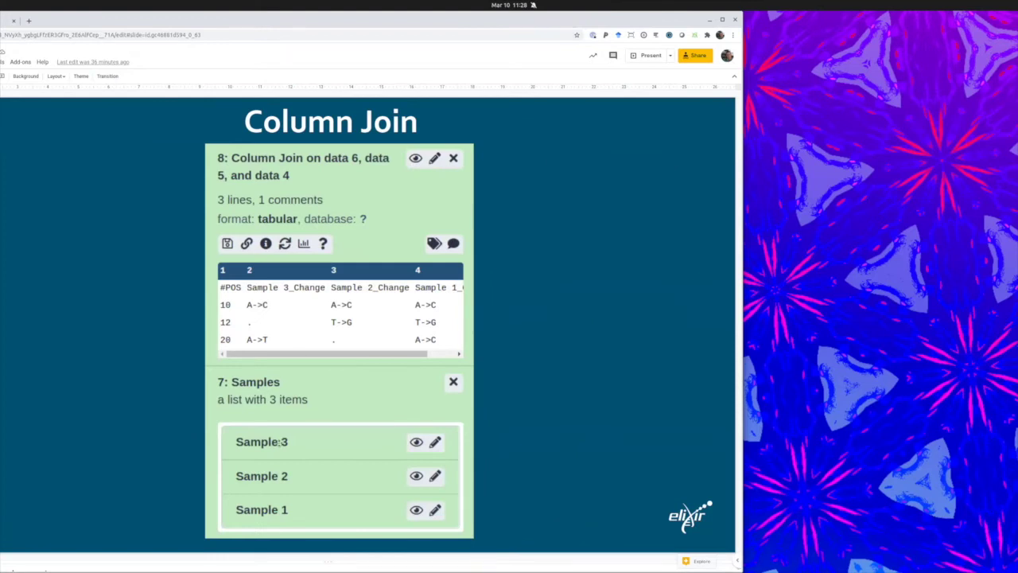
left_click(295, 314)
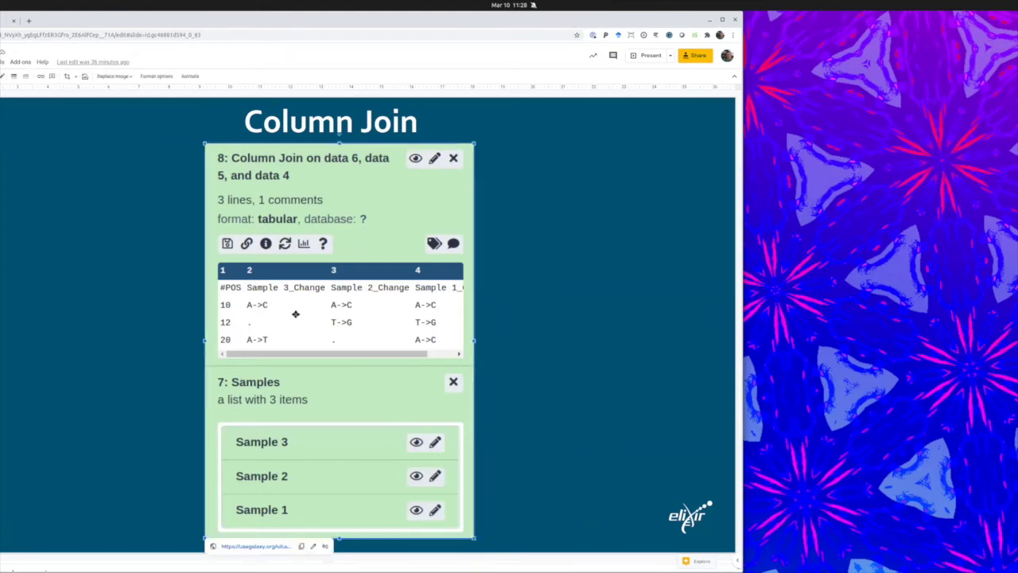
left_click(260, 547)
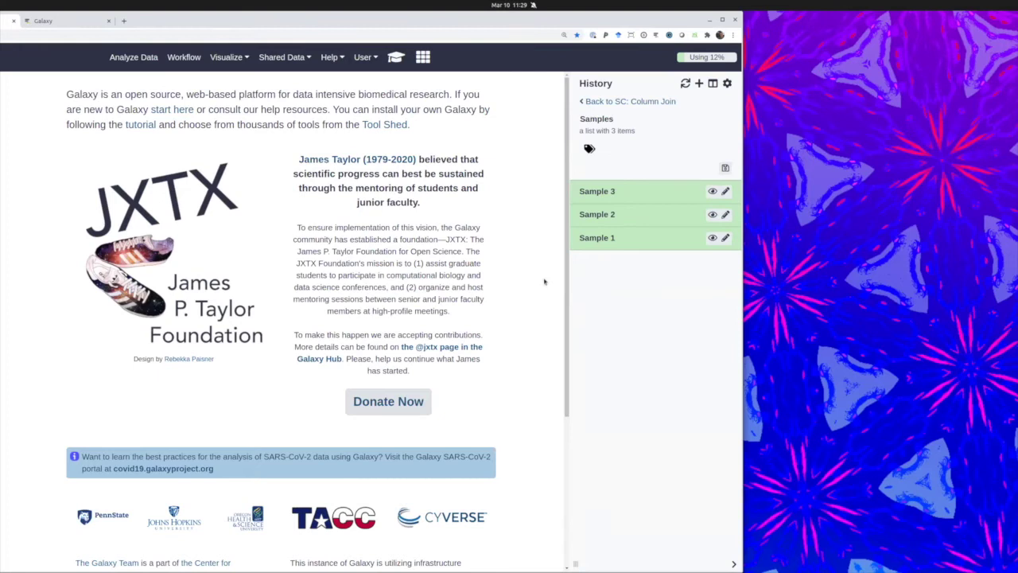
Step: Examine the tabular contents of Sample 3, Sample 2 and Sample 1 in the Samples collection
left_click(605, 191)
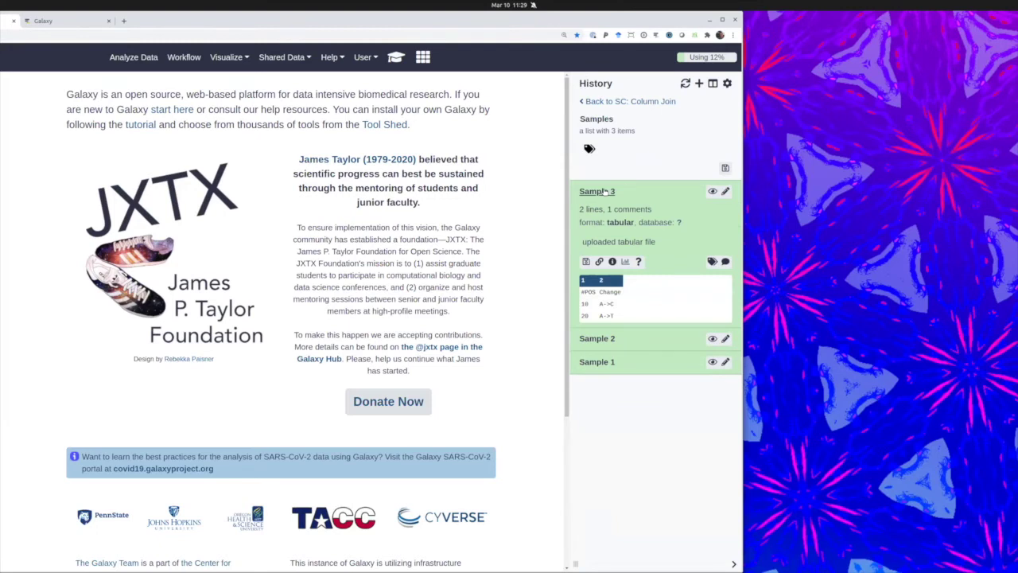
left_click(605, 339)
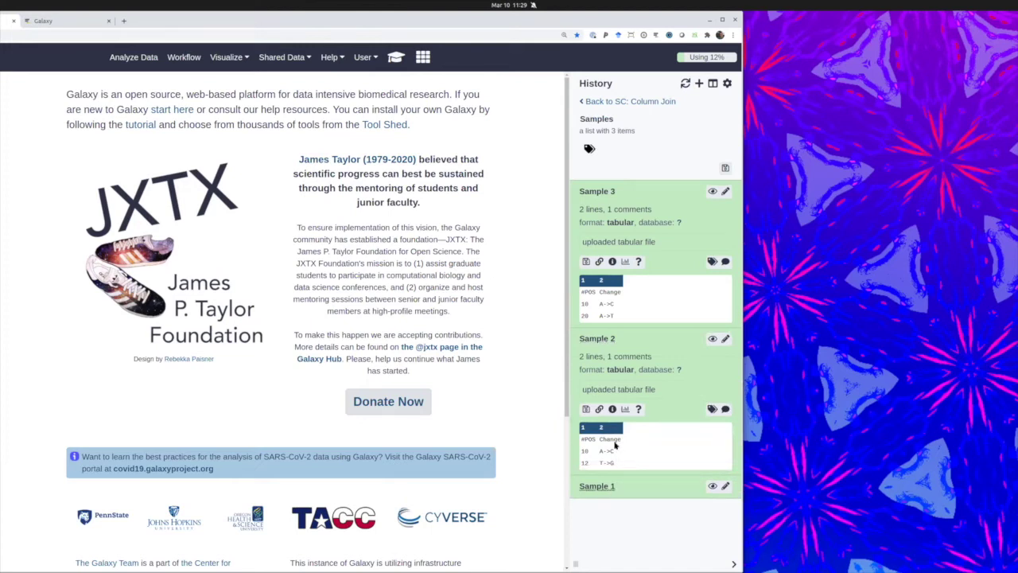
left_click(603, 488)
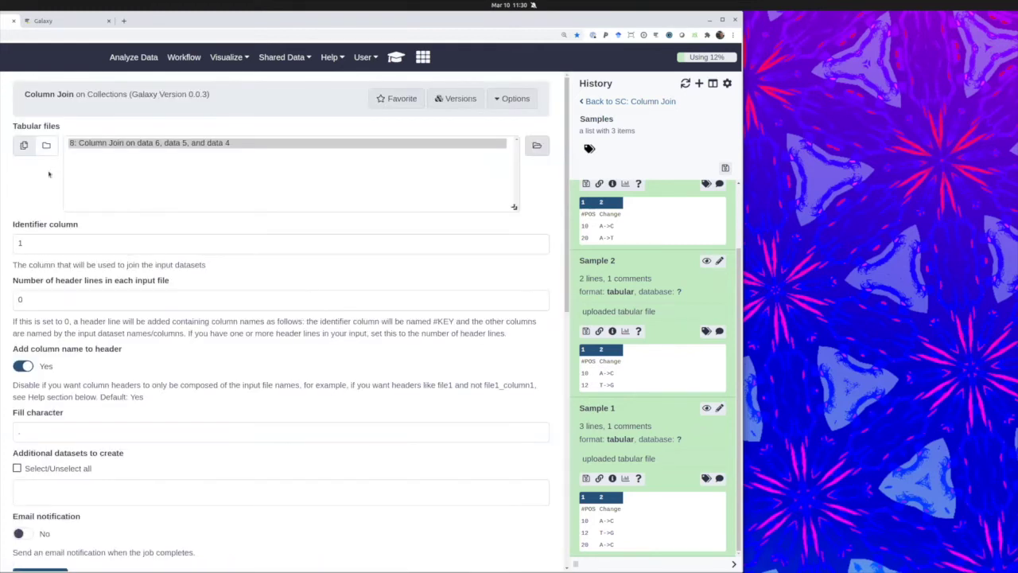
Step: Run Column Join on the Samples collection with identifier column 1 and 1 header line in each input file
left_click(46, 146)
left_click(100, 143)
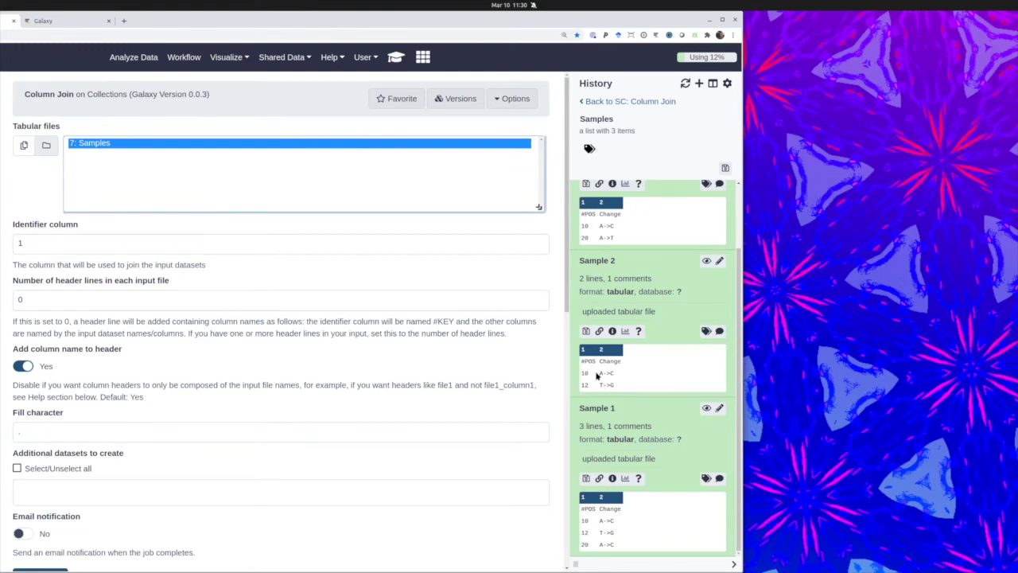
left_click(514, 302)
key("BackSpace")
type("1")
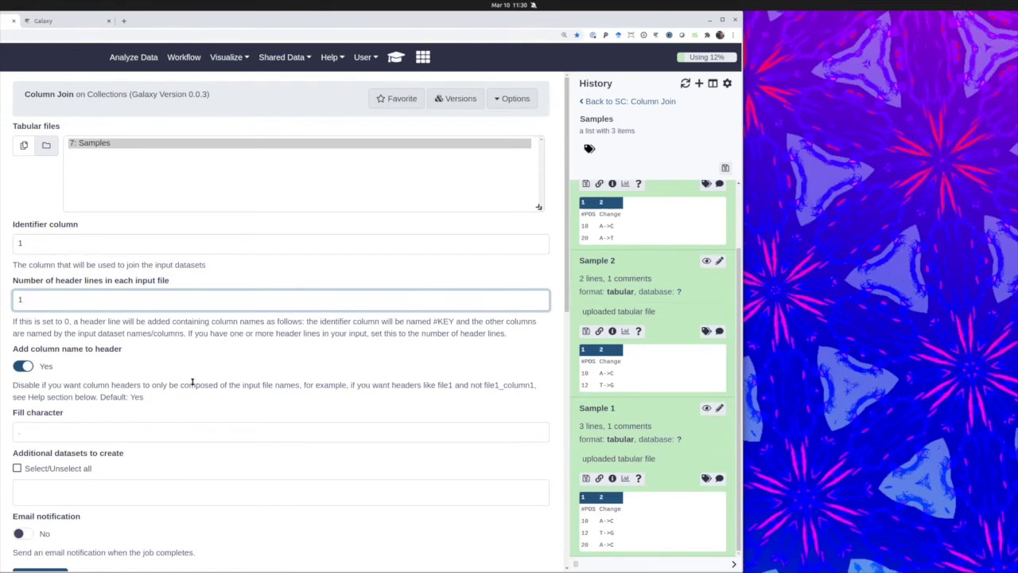
scroll(192, 383, "down", 2)
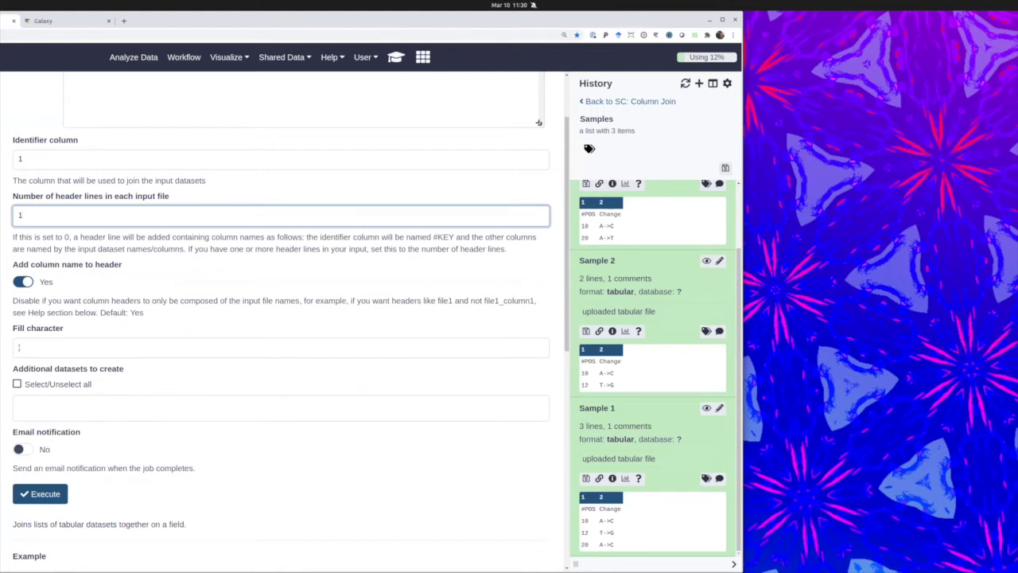
left_click(48, 495)
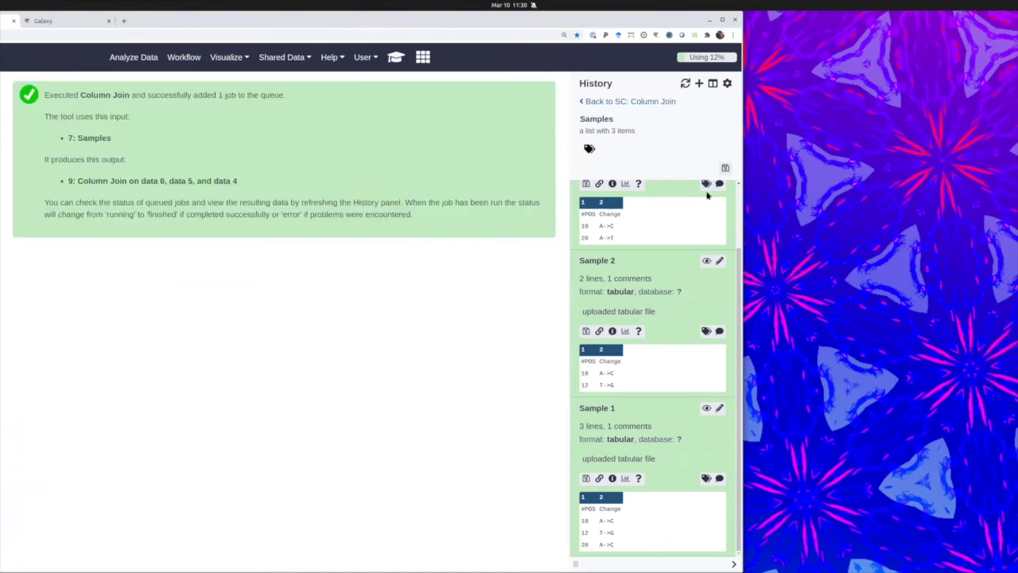
Step: Return to the SC: Column Join history, refresh it and view the full joined table of dataset 8
scroll(708, 193, "up", 2)
left_click(606, 101)
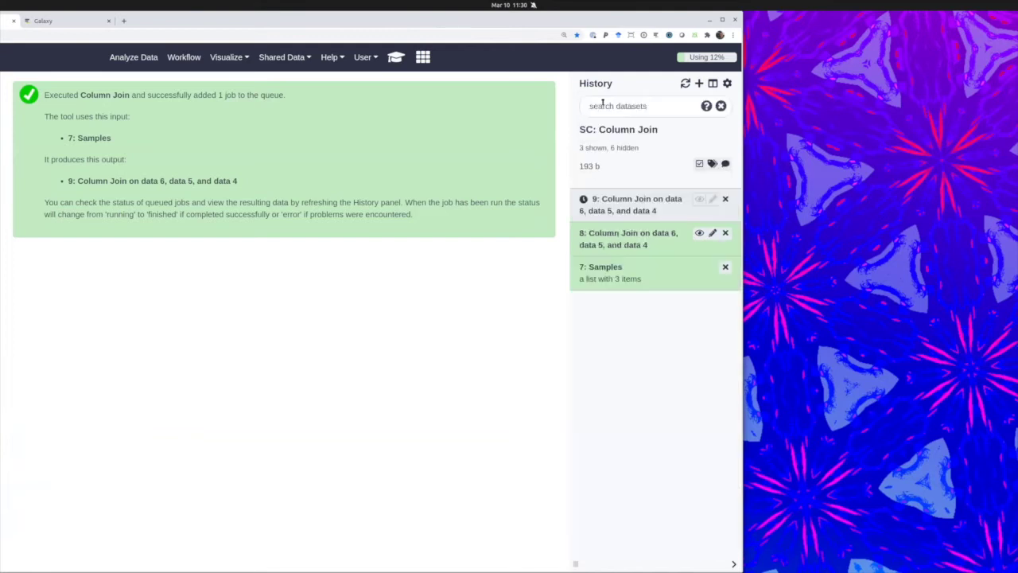
left_click(685, 83)
left_click(637, 235)
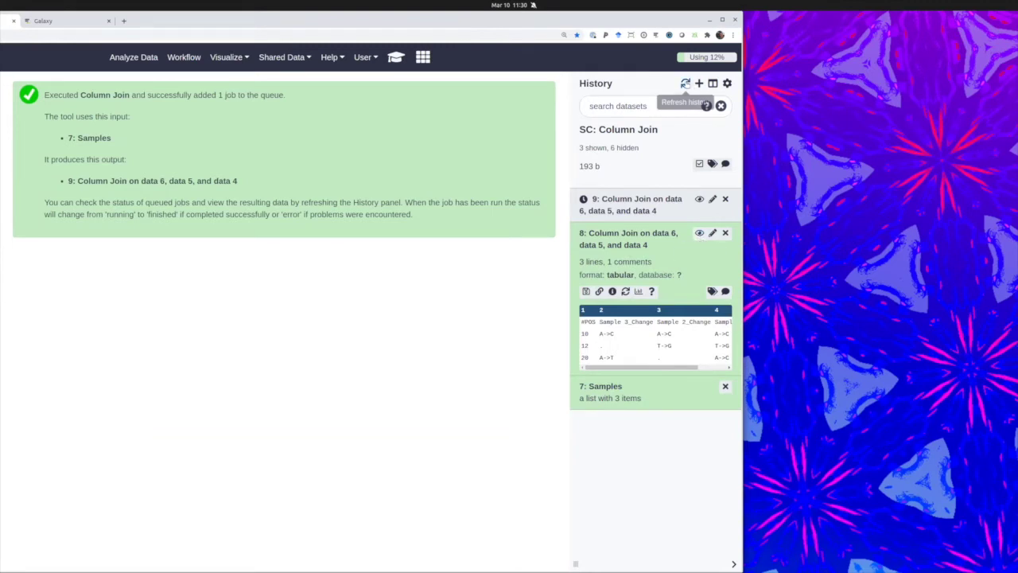
left_click(685, 83)
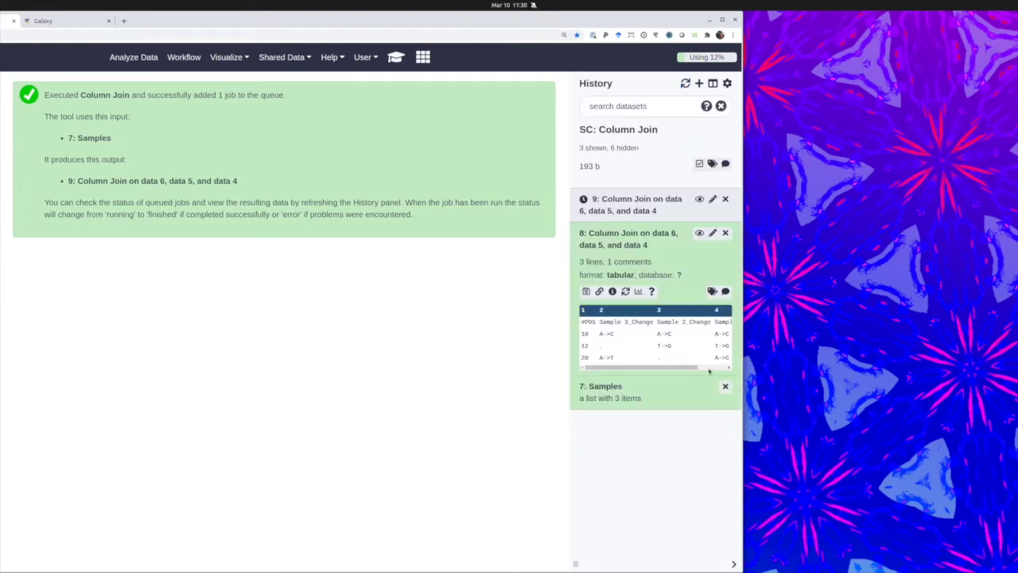
left_click(698, 232)
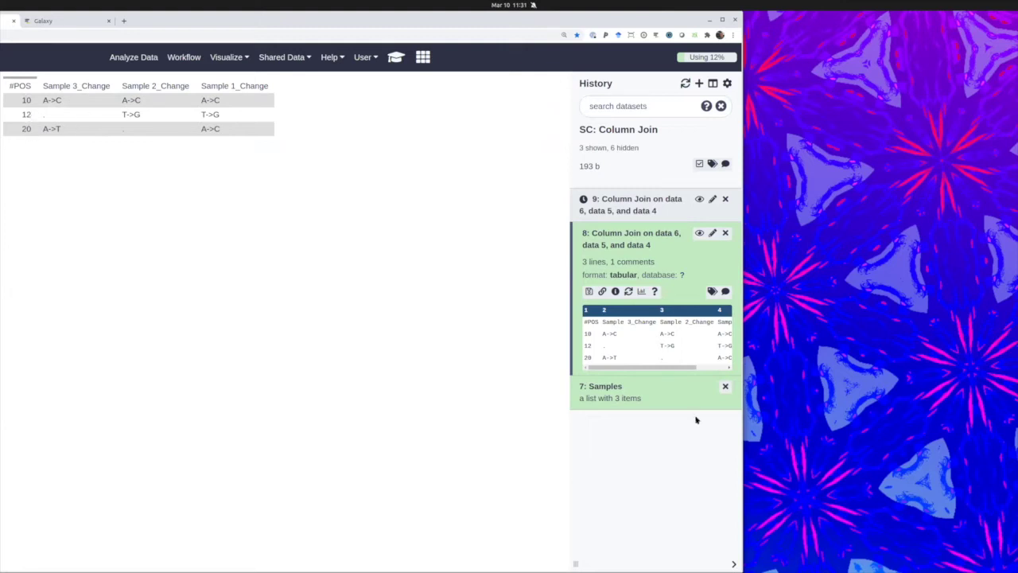
Step: Compare the joined table with the rows of Sample 1, Sample 2 and Sample 3, and return to the SC: Column Join history
left_click(614, 386)
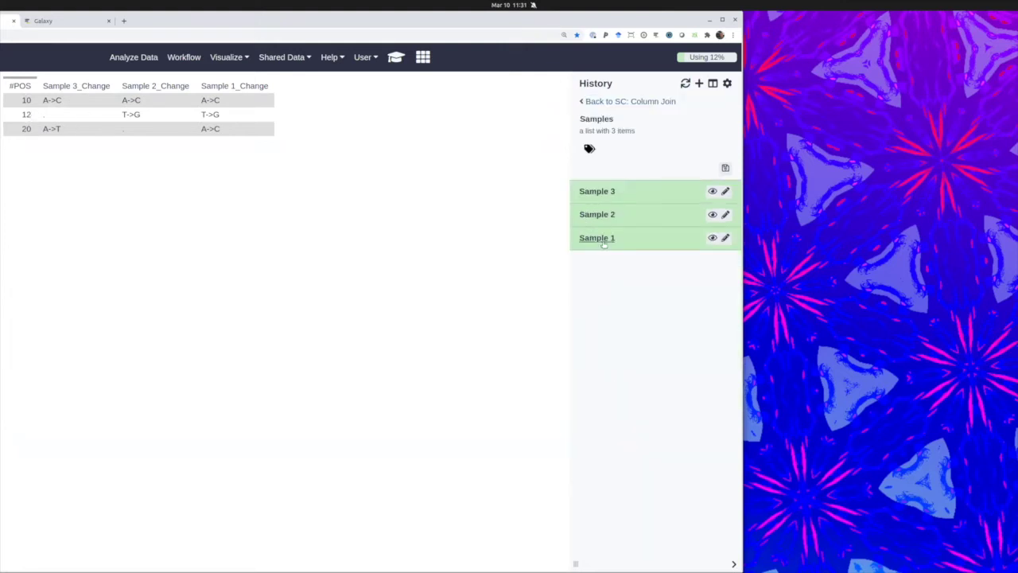
left_click(602, 240)
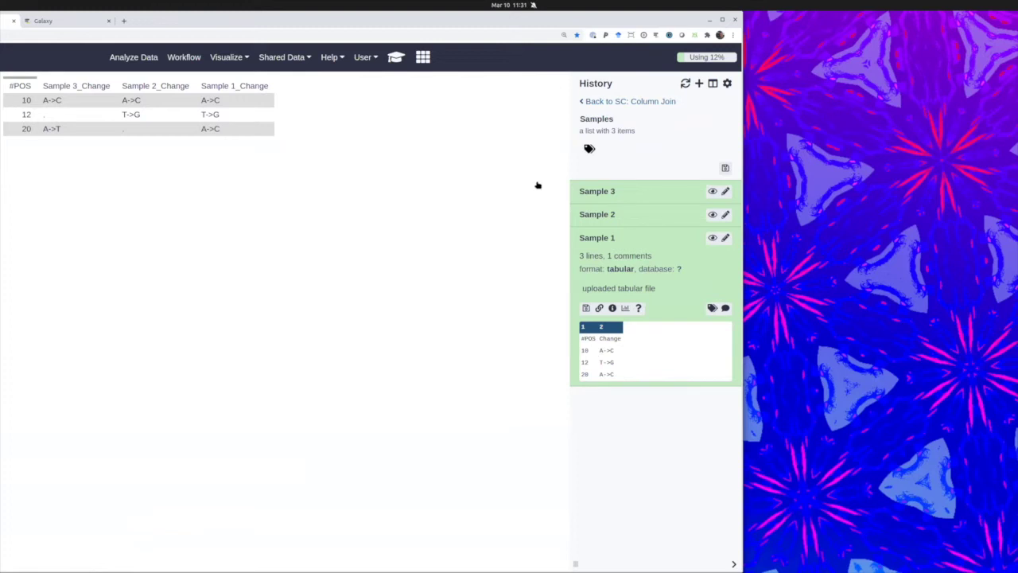
left_click(598, 220)
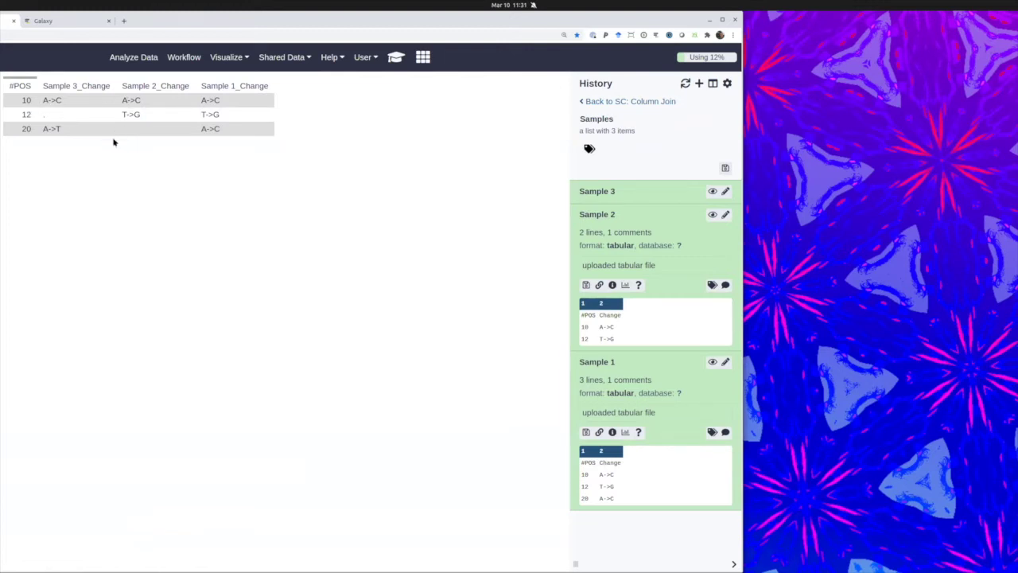
left_click(588, 192)
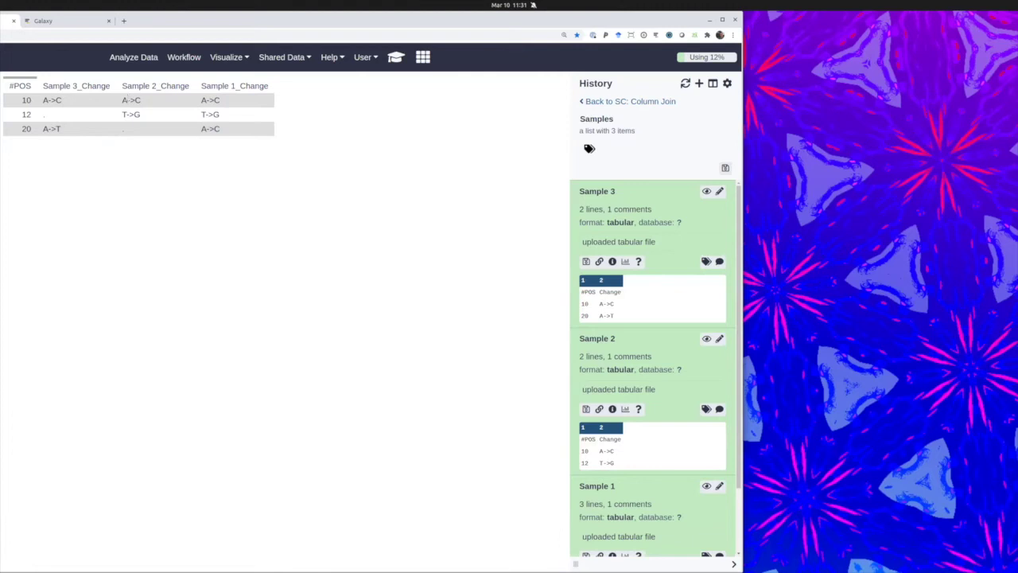
left_click(602, 101)
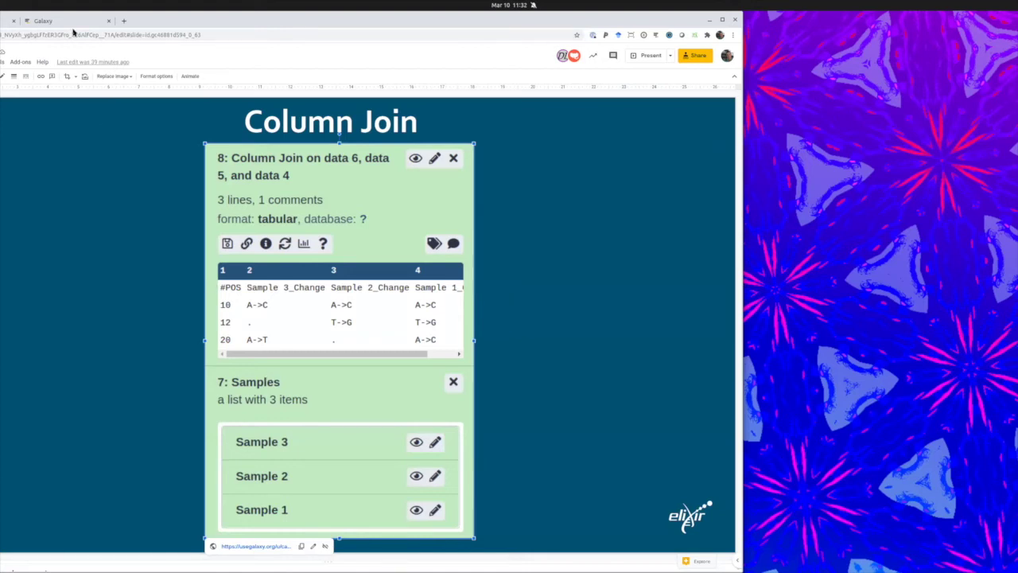
Step: Go back to the Collapse slide in the slide deck and open its linked Galaxy history
left_click(70, 23)
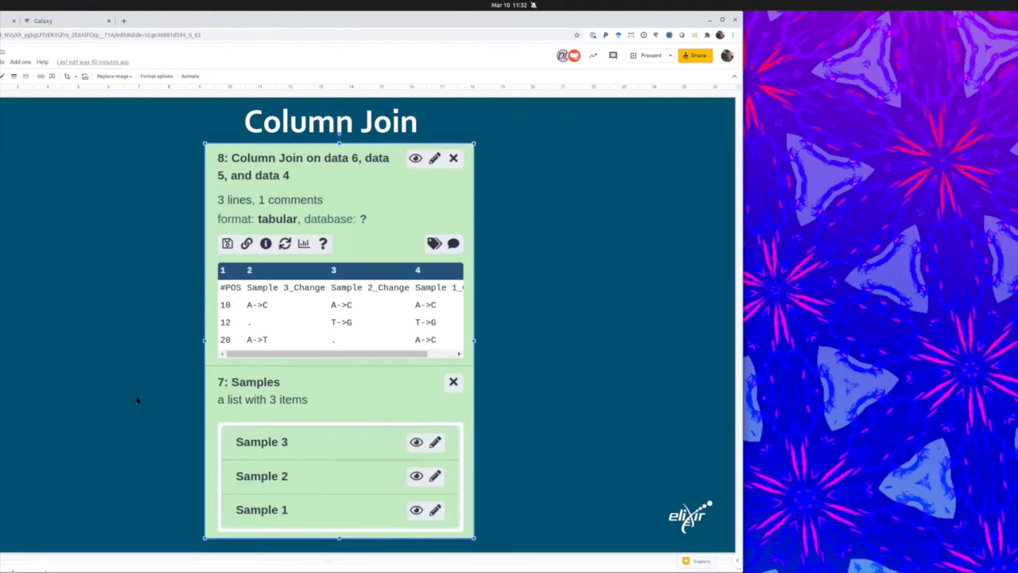
scroll(27, 345, "down", 1)
scroll(27, 345, "up", 1)
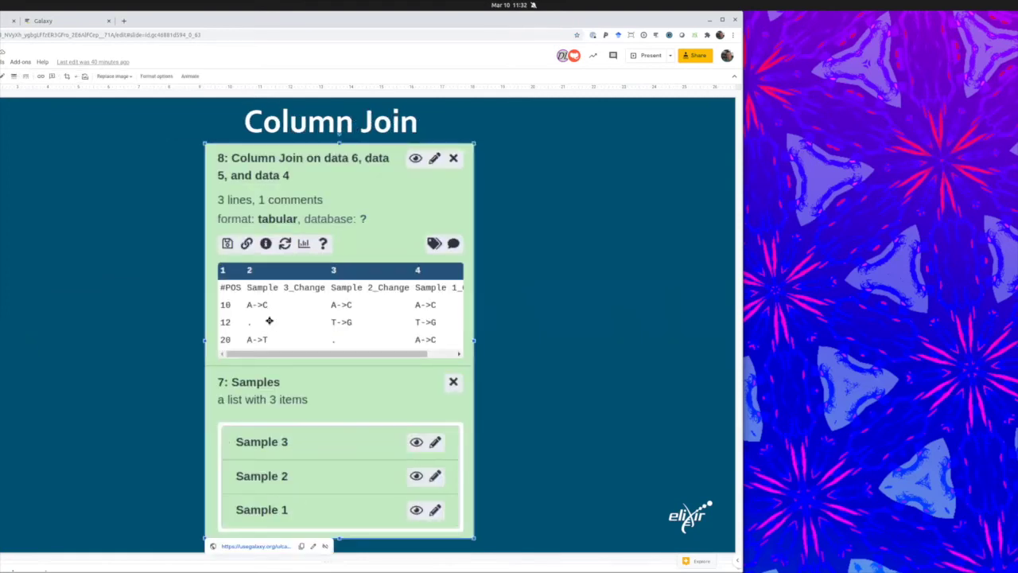
scroll(257, 543, "down", 1)
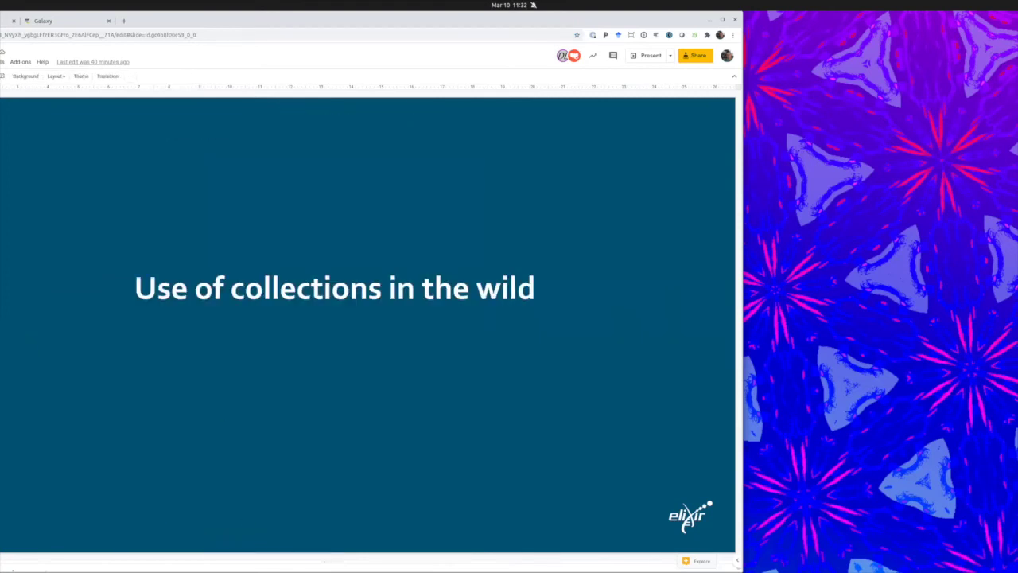
scroll(11, 451, "down", 1)
left_click(261, 374)
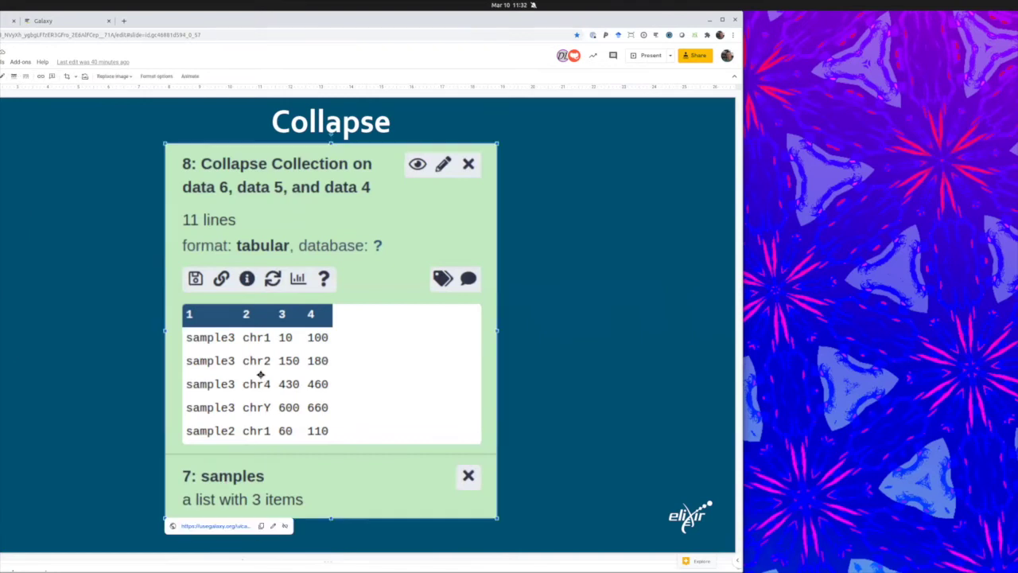
left_click(220, 525)
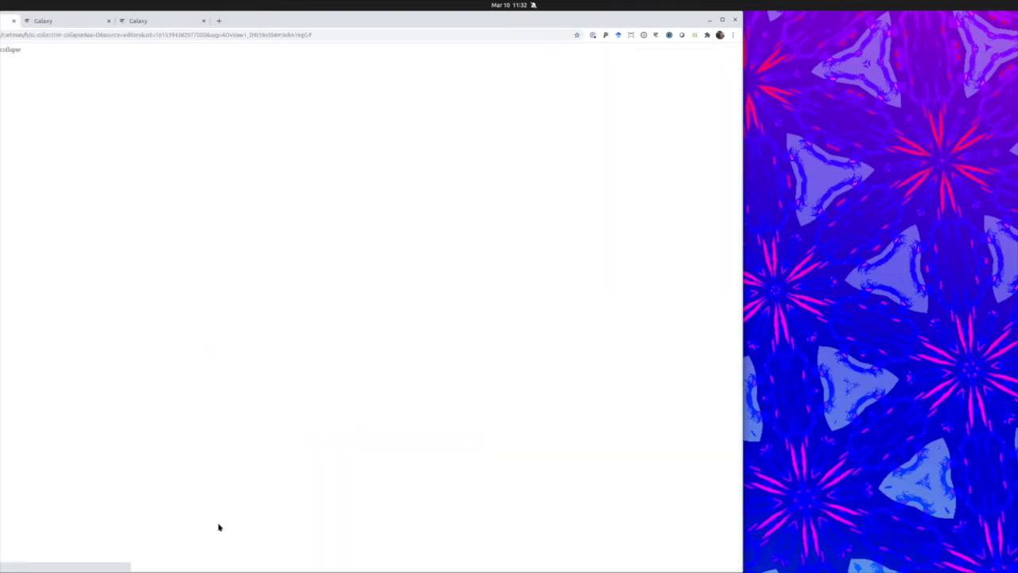
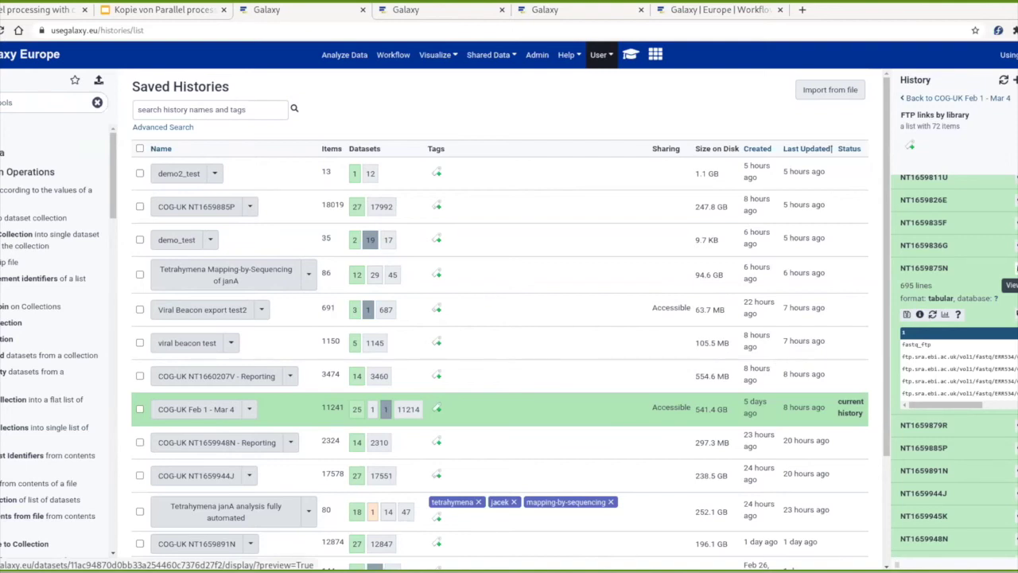
Step: View the NT1659875N dataset in FTP links by library and examine its FASTQ download links through to the end
left_click(1012, 269)
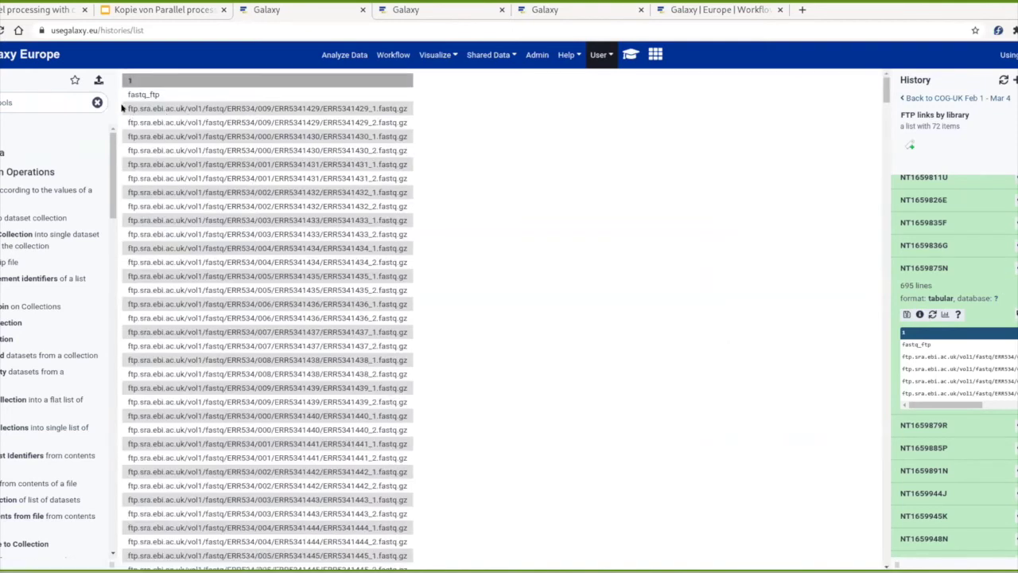
left_click_drag(124, 106, 338, 456)
left_click_drag(887, 89, 886, 548)
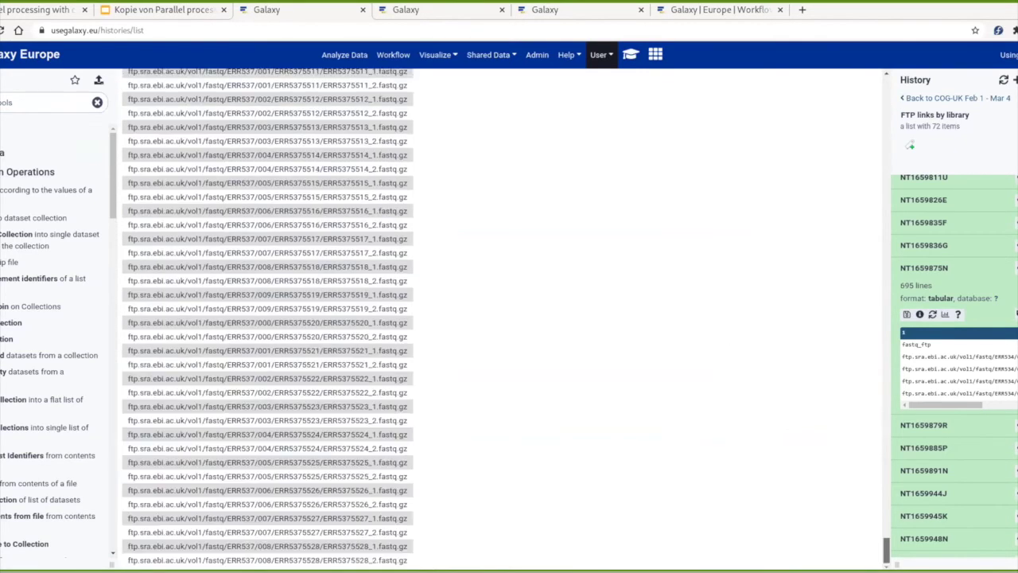
Step: Copy the NT1659875N dataset's FASTQ links into a rule-based upload as a pasted table for collections and build its rules
left_click(420, 557, "shift")
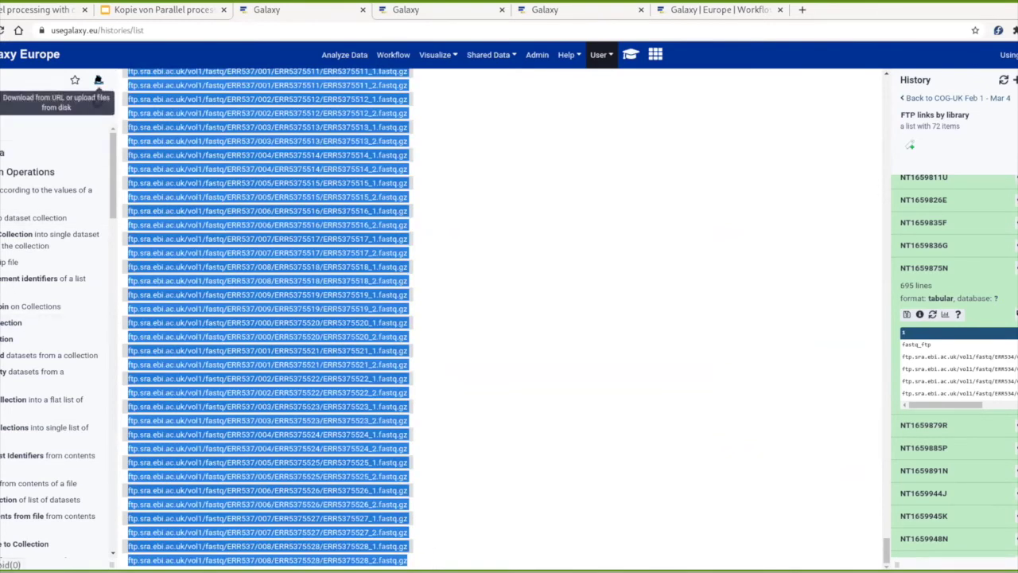
left_click(98, 80)
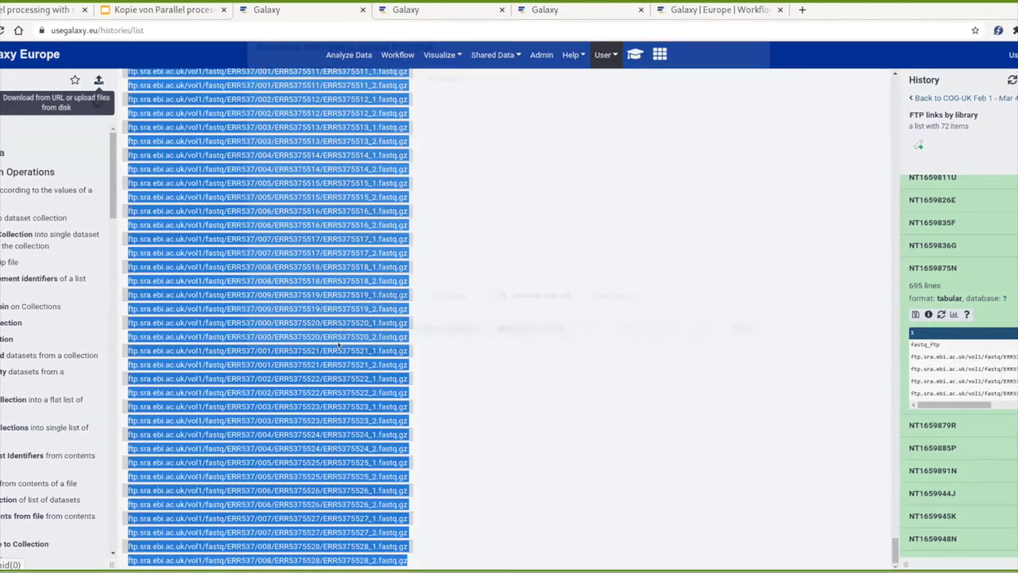
left_click(444, 105)
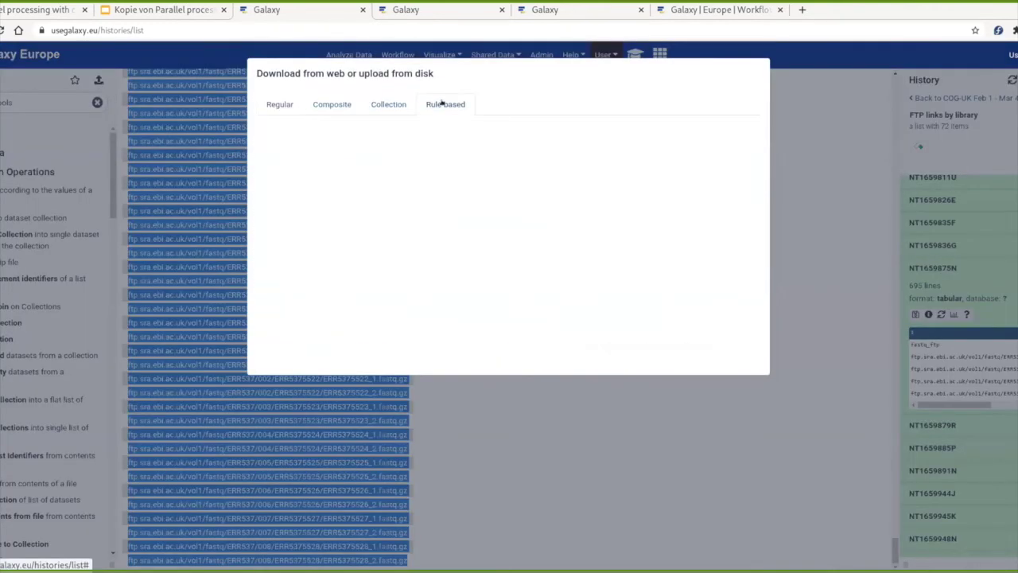
left_click(312, 174)
left_click(336, 229)
left_click(401, 163)
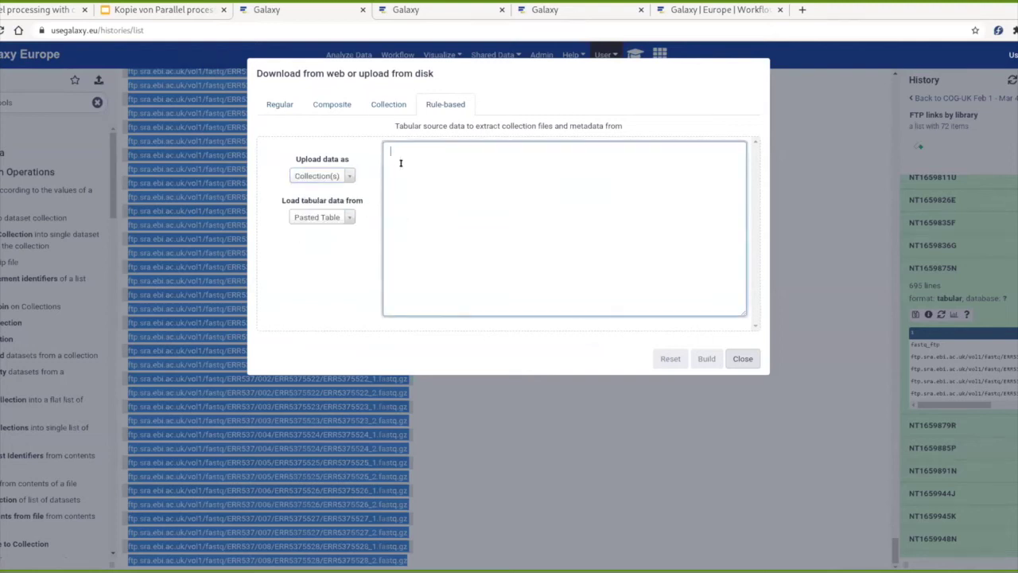
key("ctrl+v")
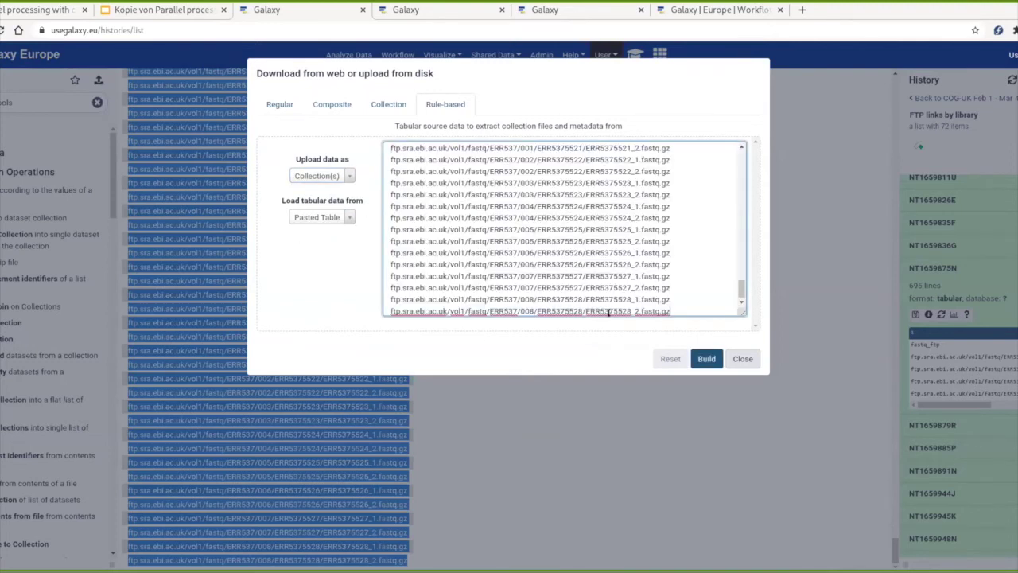
left_click(708, 359)
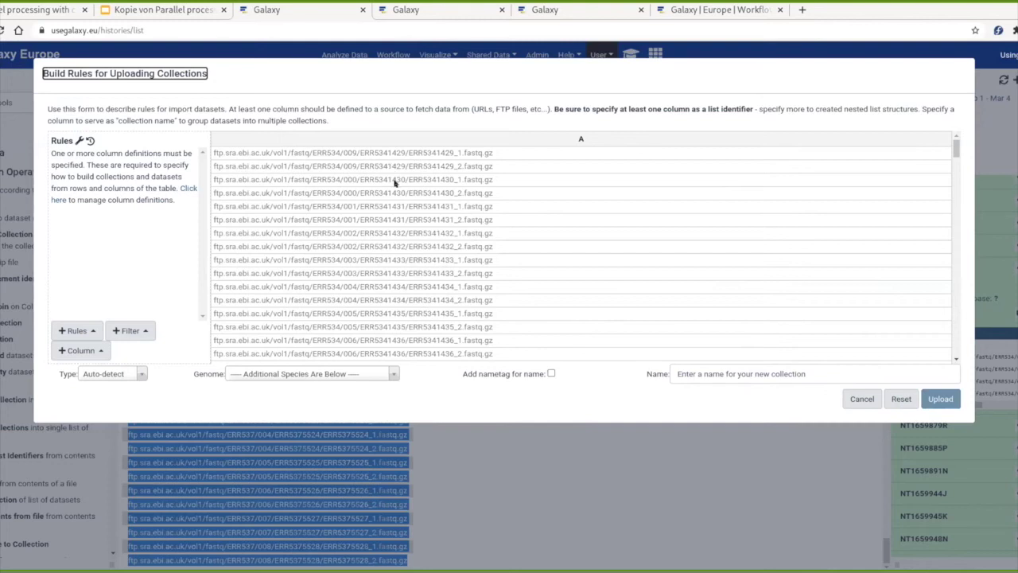
Step: Add columns matching the groups of regular expression .+(ERR\d+)_(\d).fastq.gz applied to column A, with 2 groups
left_click(91, 350)
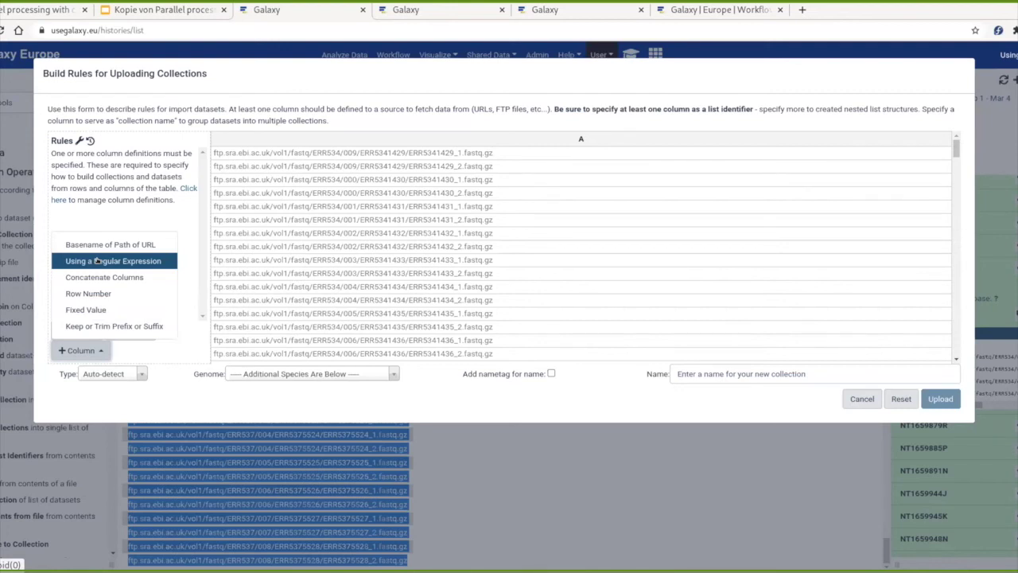
left_click(96, 261)
left_click(57, 175)
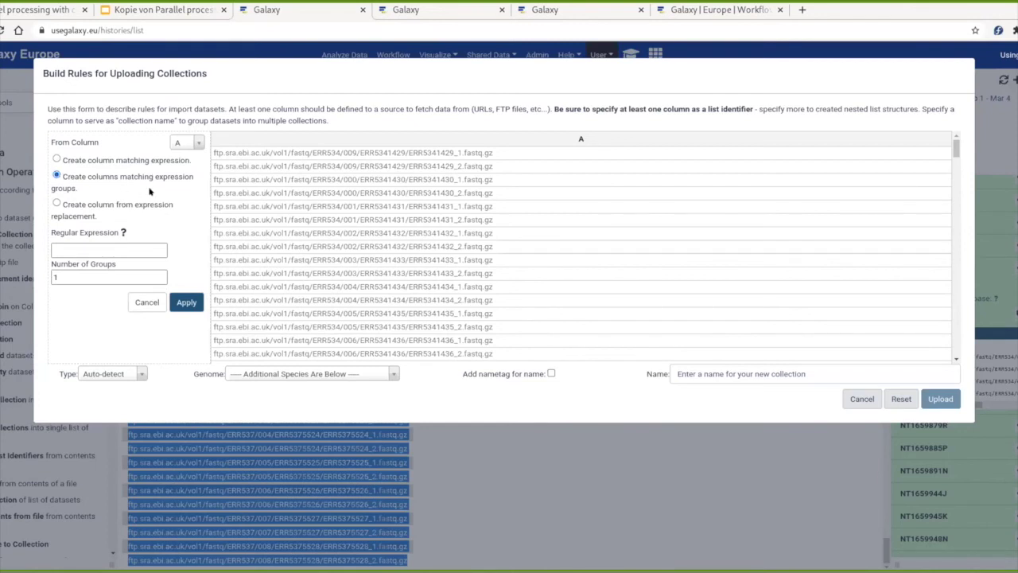
left_click(106, 245)
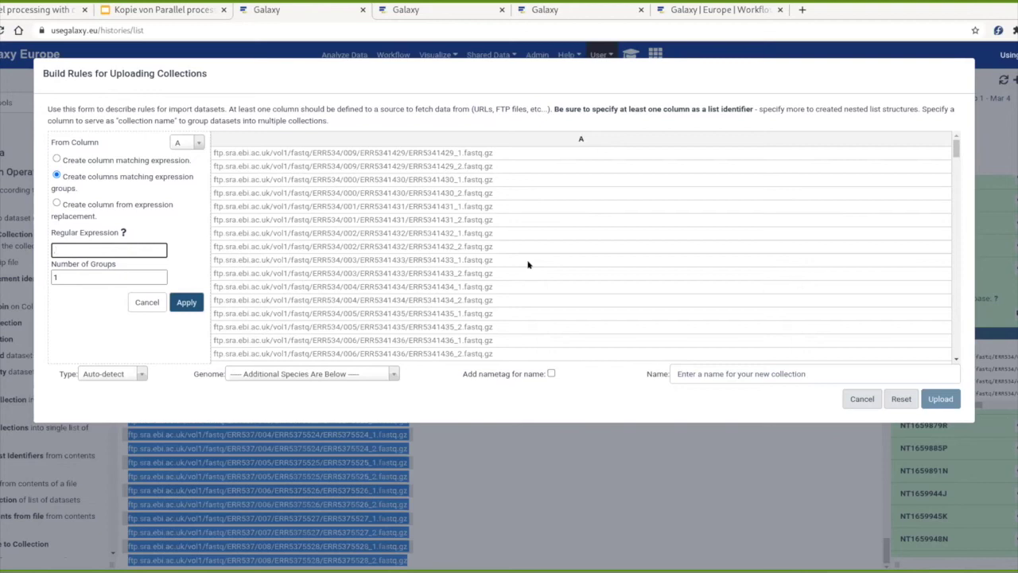
type(".+(ERR\\d+)_(\\d).fastq.gz")
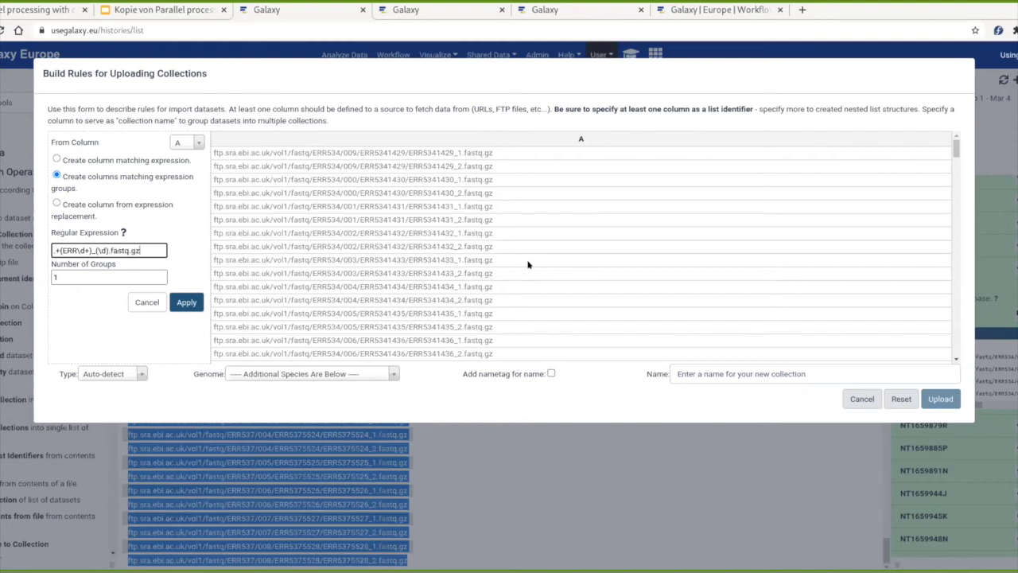
left_click(159, 274)
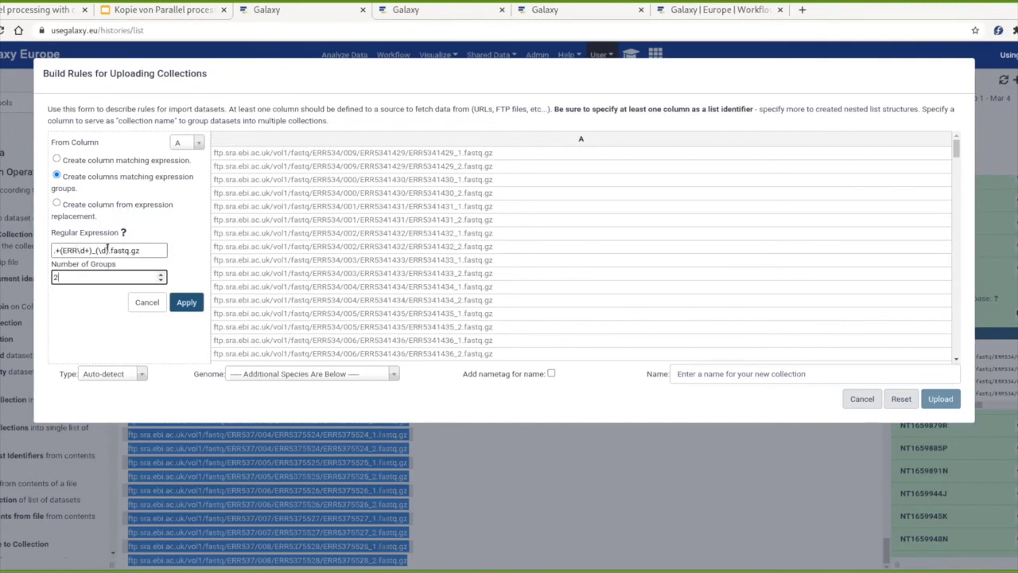
left_click(185, 306)
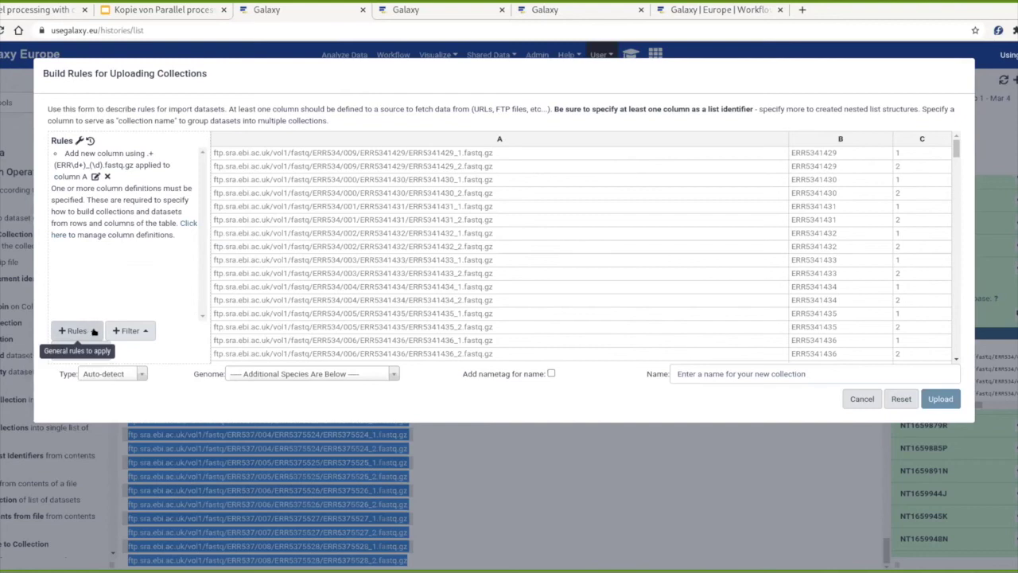
Step: Define column A as the URL and column B as the list identifier
left_click(76, 331)
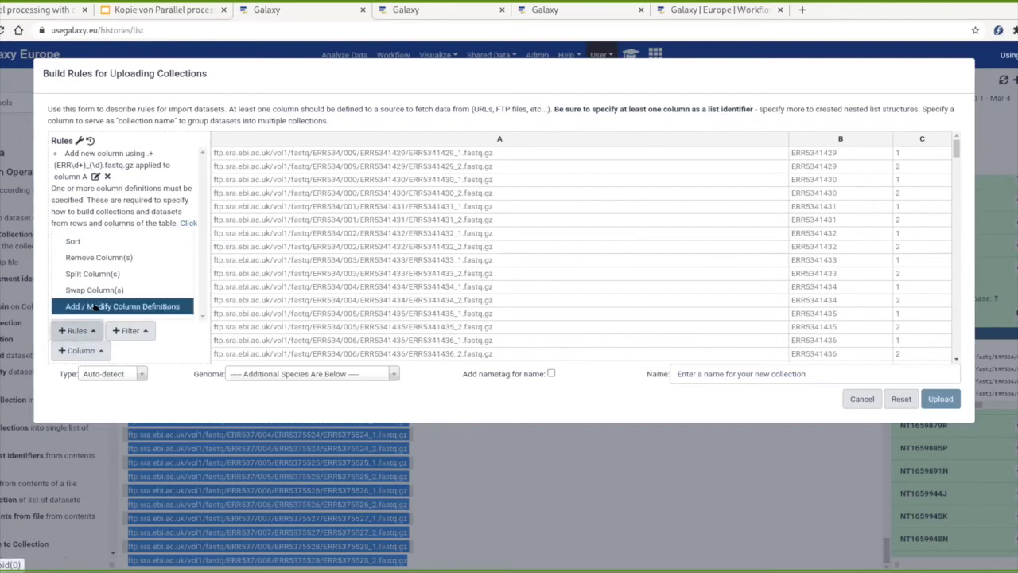
left_click(94, 306)
left_click(126, 148)
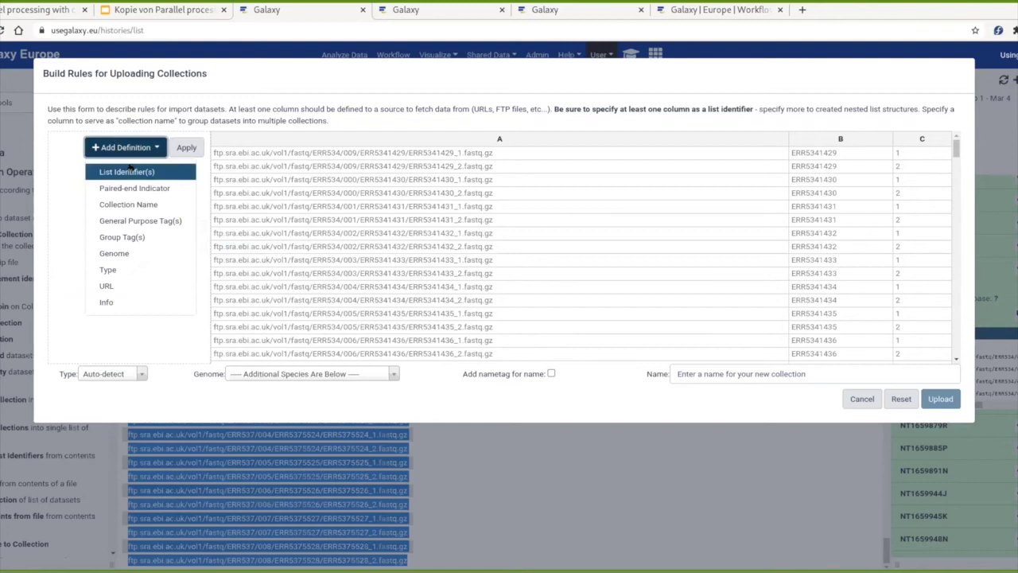
left_click(125, 285)
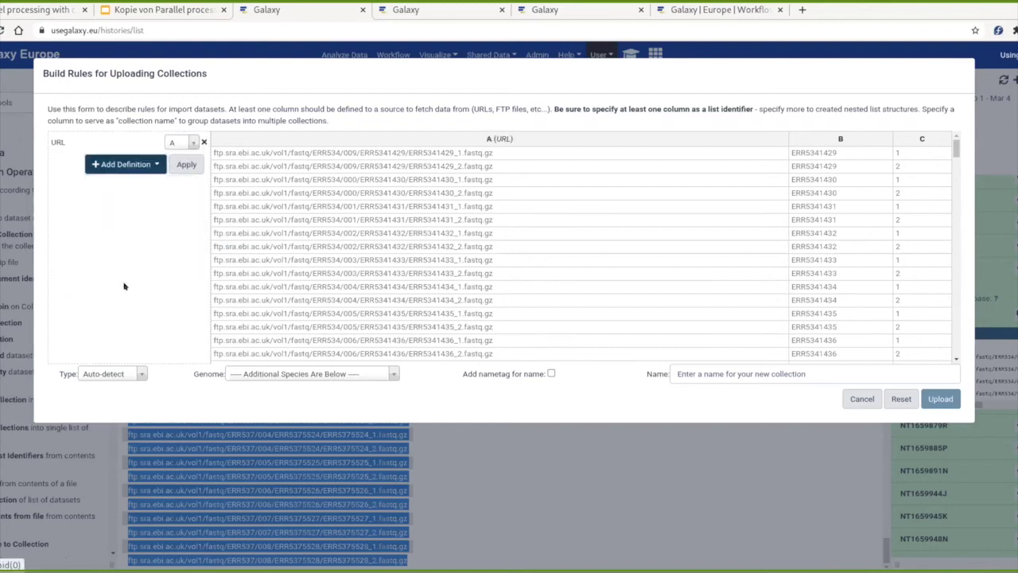
left_click(133, 165)
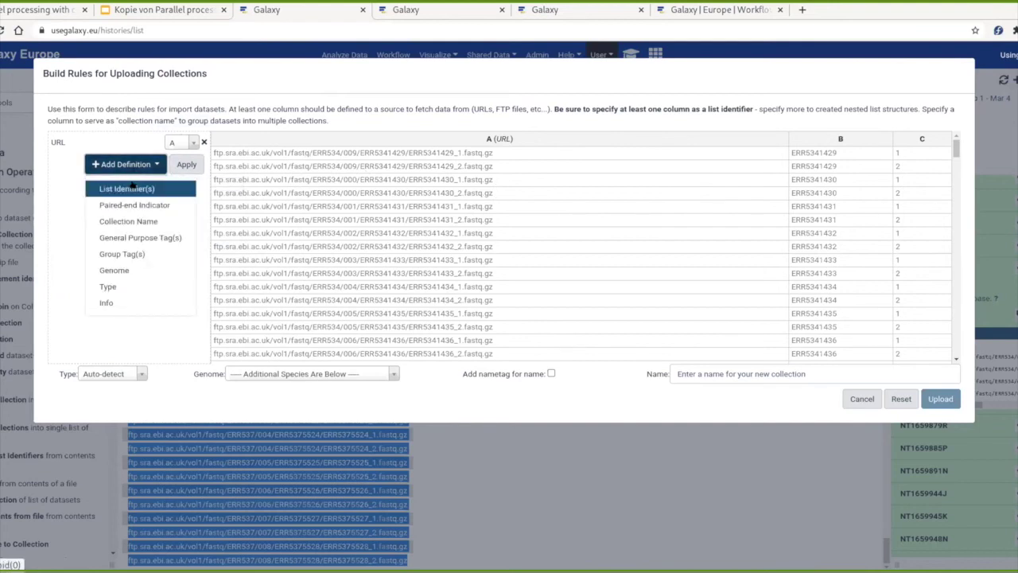
left_click(127, 188)
left_click(109, 175)
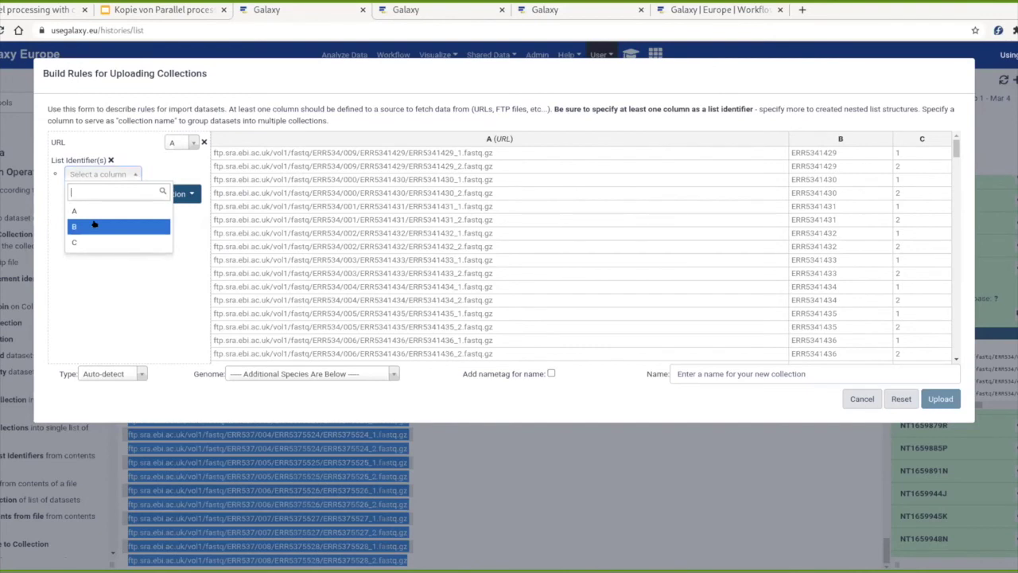
left_click(93, 225)
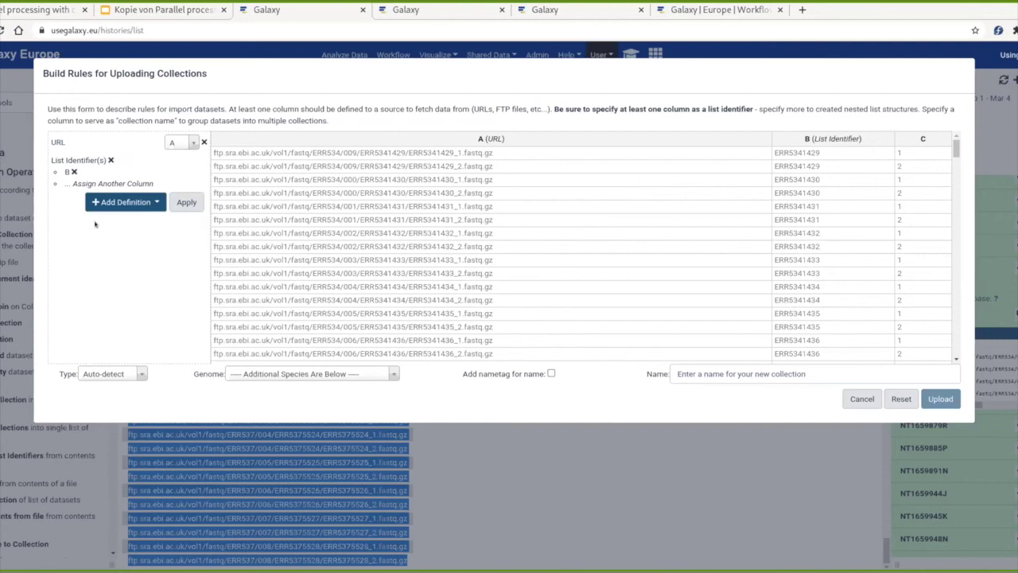
Step: Add a paired-end indicator definition and assign it to column C
left_click(139, 201)
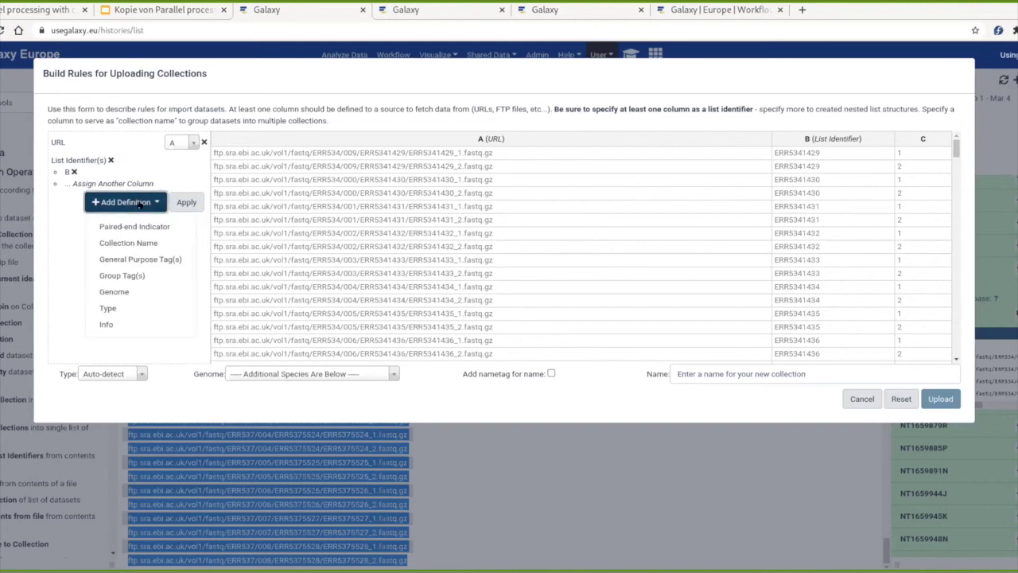
left_click(139, 226)
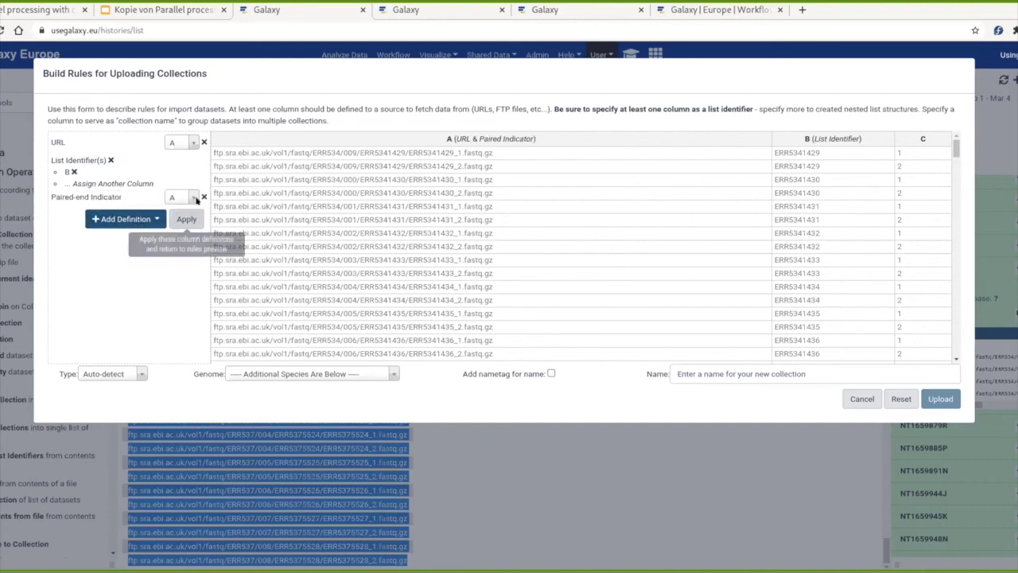
left_click(191, 198)
left_click(181, 265)
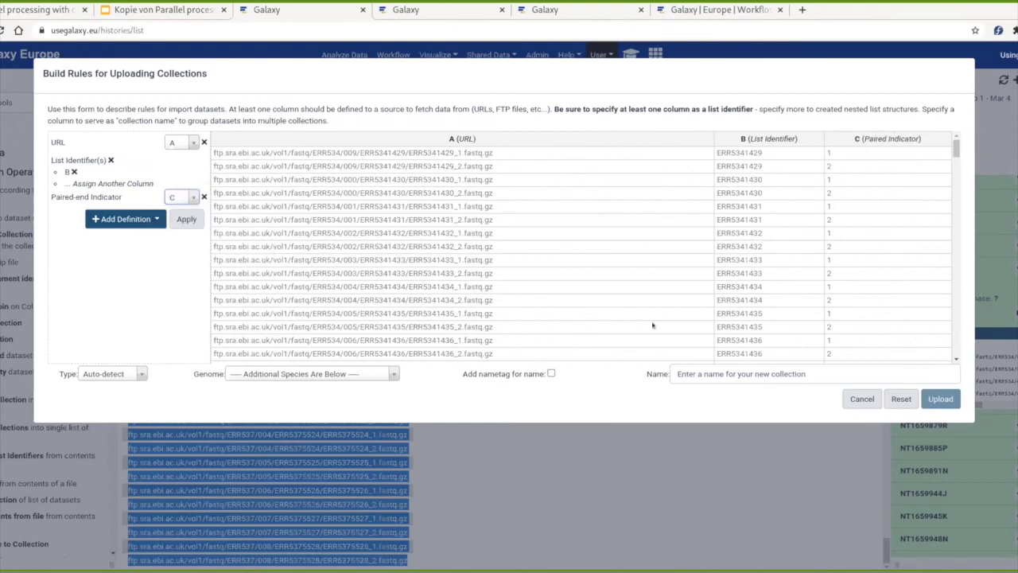
Step: Name the new collection demo, set its type to fastqsanger.gz, and upload it without waiting for collection creation
left_click(784, 371)
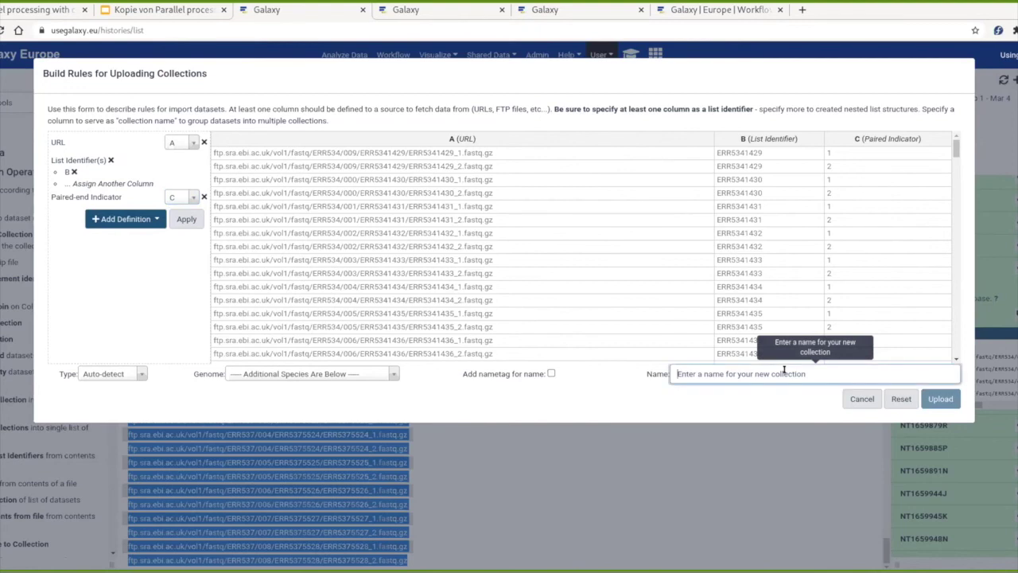
type("demo")
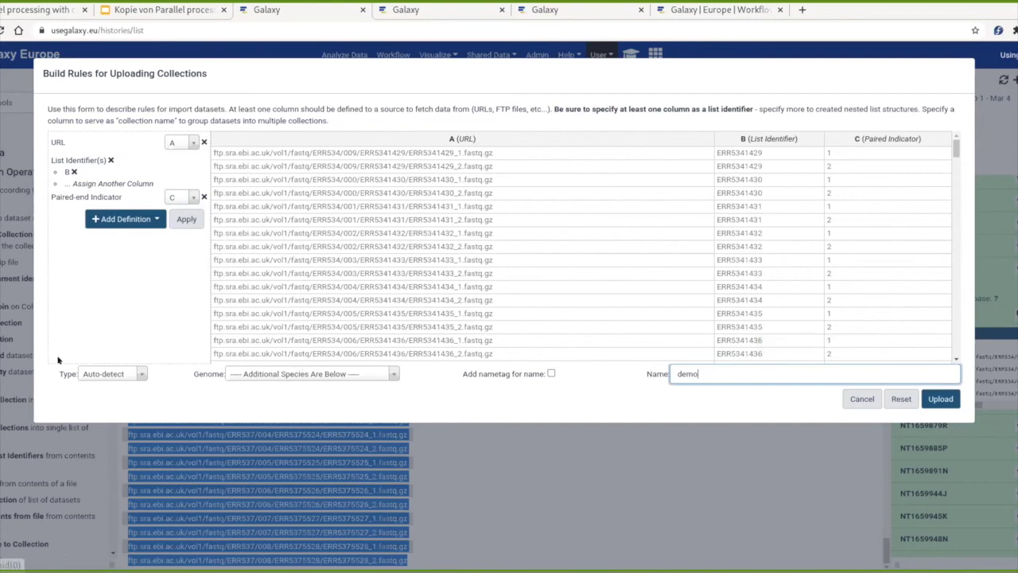
left_click(112, 376)
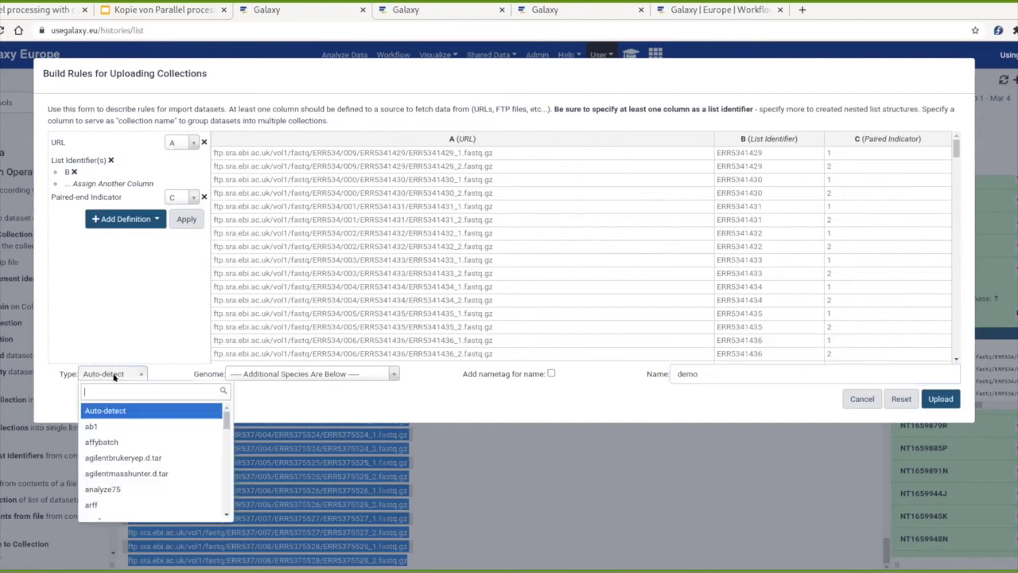
type("fastqsanger")
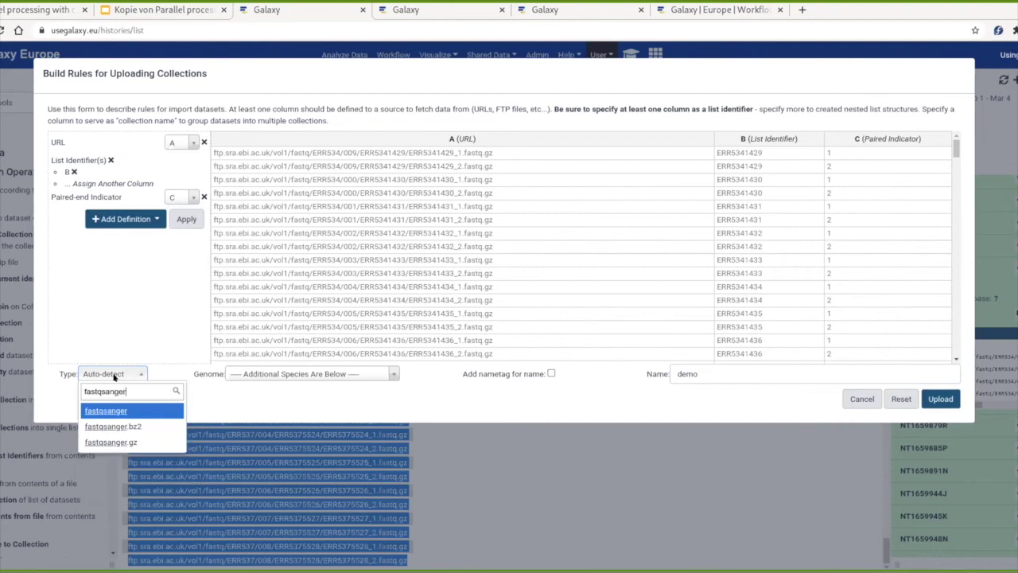
left_click(157, 438)
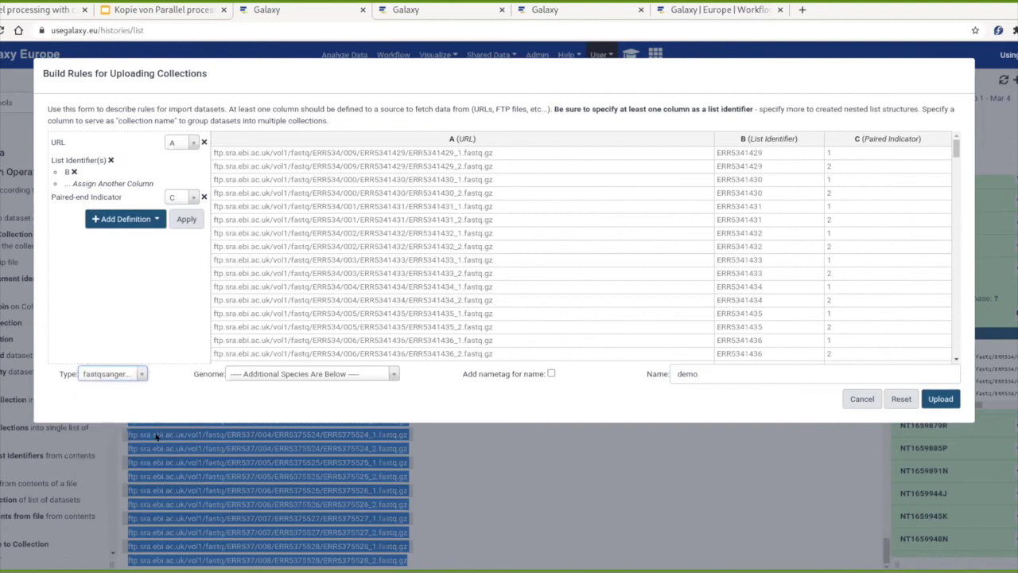
left_click(940, 398)
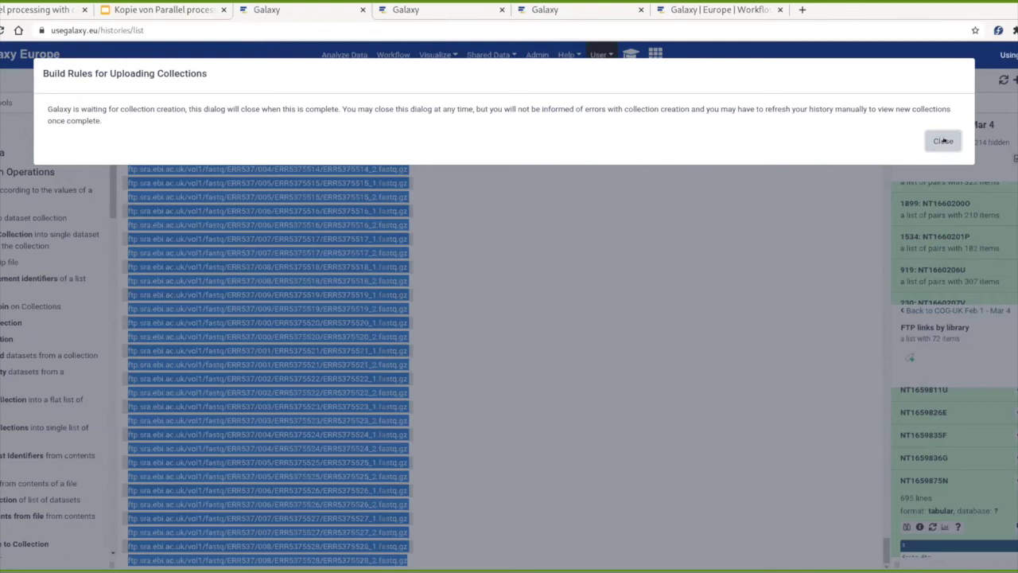
left_click(943, 140)
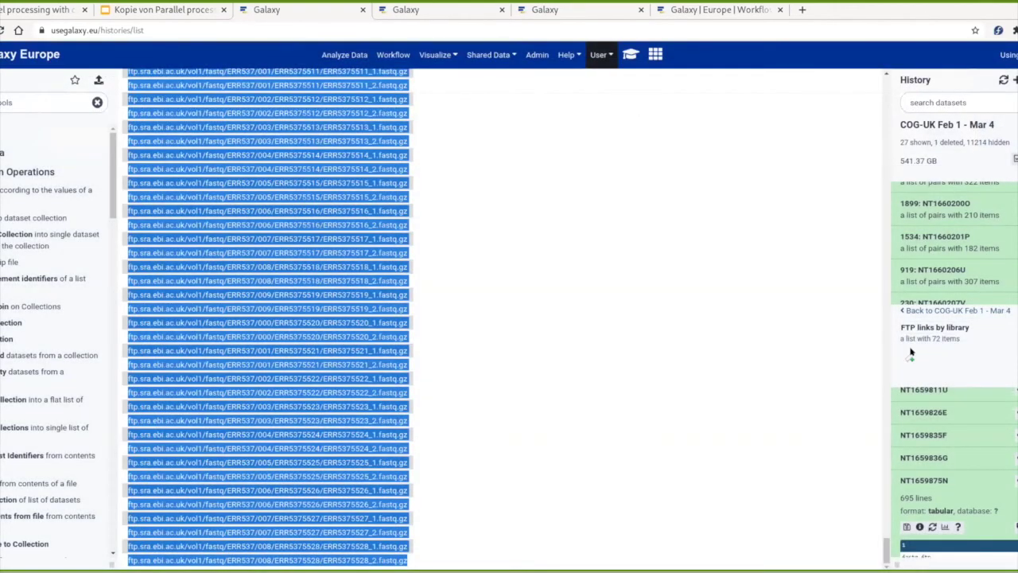
Step: In the COG-UK Feb 1 - Mar 4 history, inspect the NT1659885P collection and its ERR5352718 pair, and return to the history
left_click(923, 311)
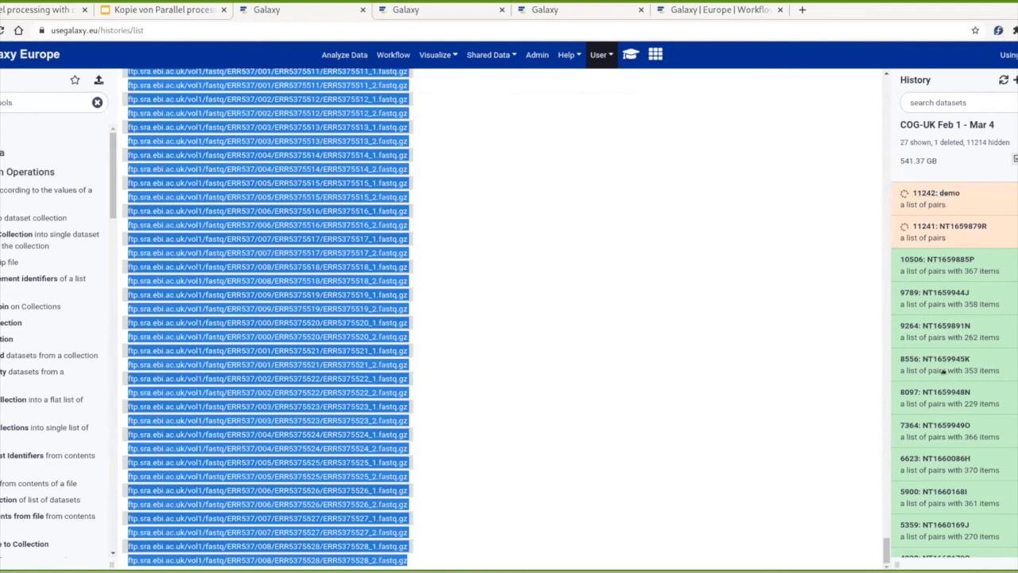
left_click(954, 257)
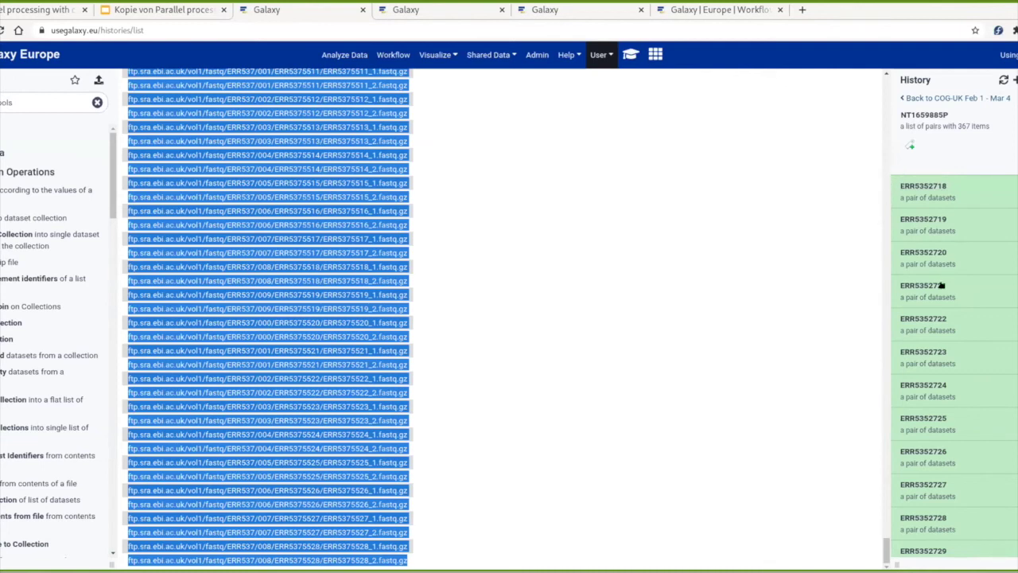
left_click(924, 185)
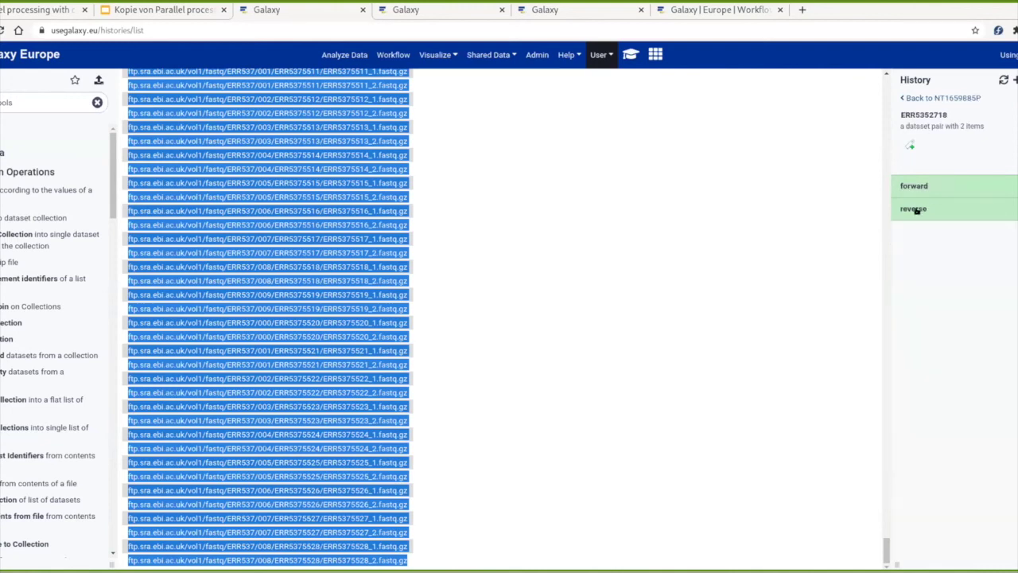
left_click(914, 98)
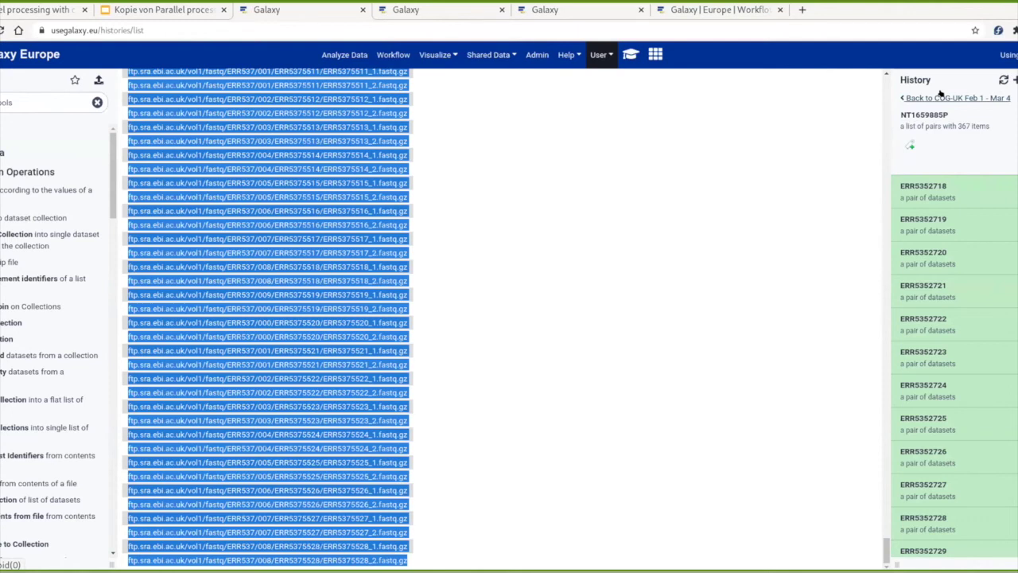
left_click(940, 97)
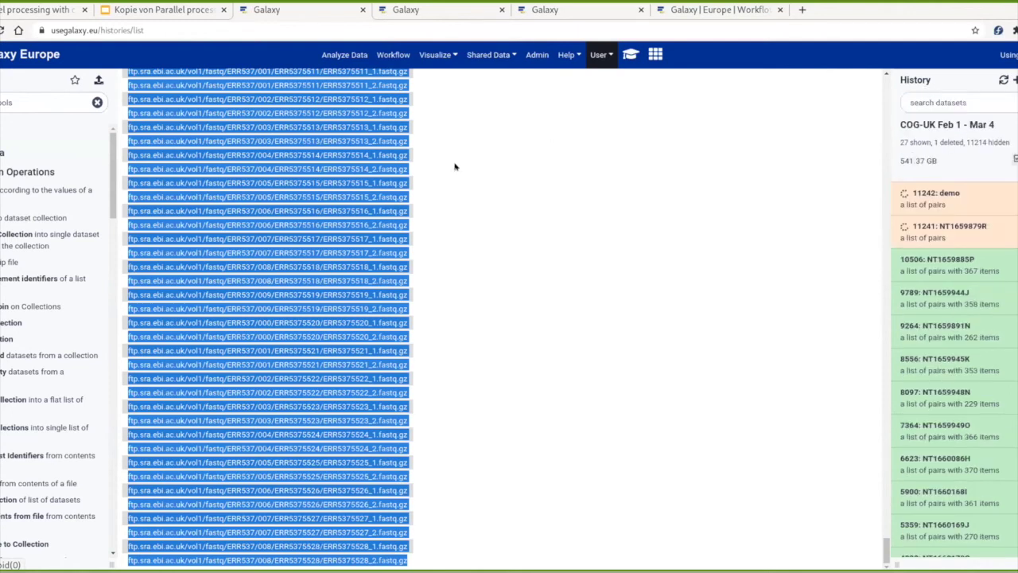
Step: Switch back to the slide deck and advance to the Collections - Tips & Tricks slide listing hidden elements and collection quirks
left_click(138, 11)
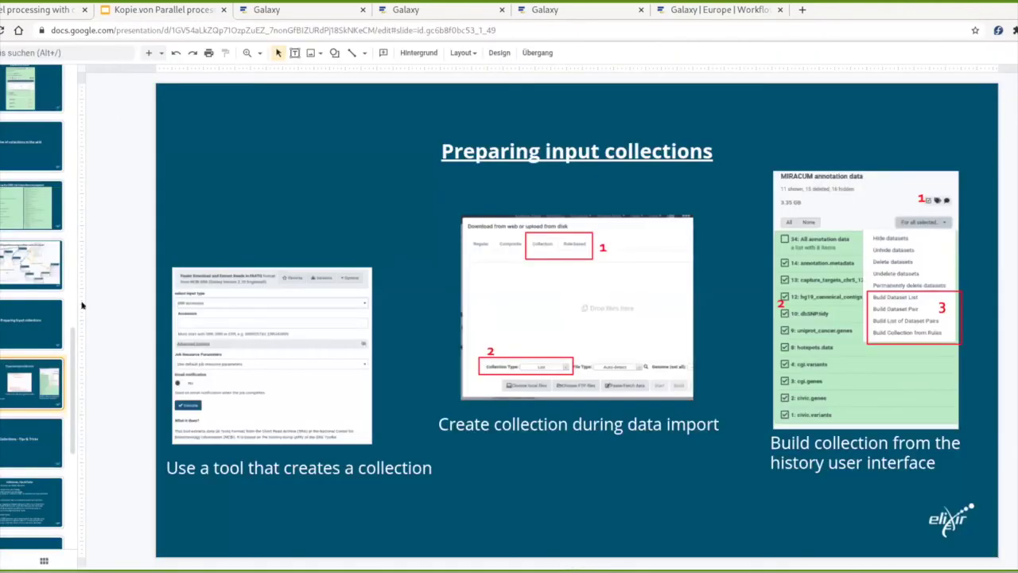
left_click(17, 454)
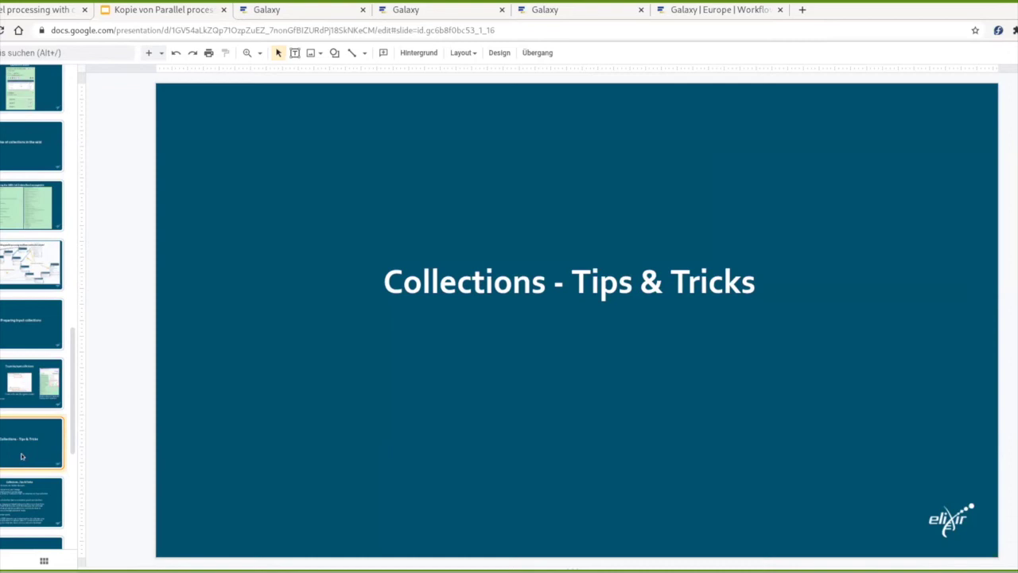
left_click(24, 499)
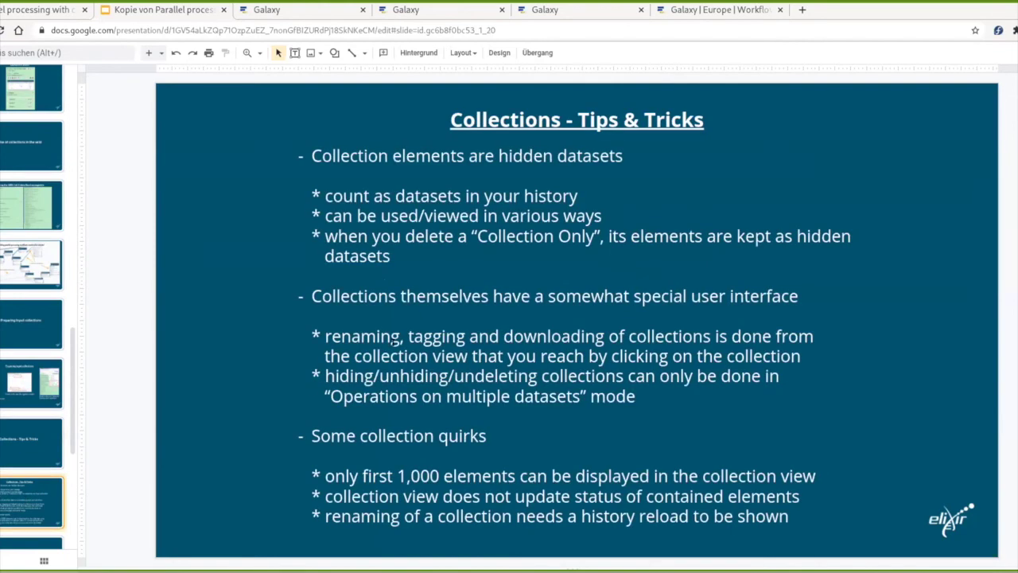